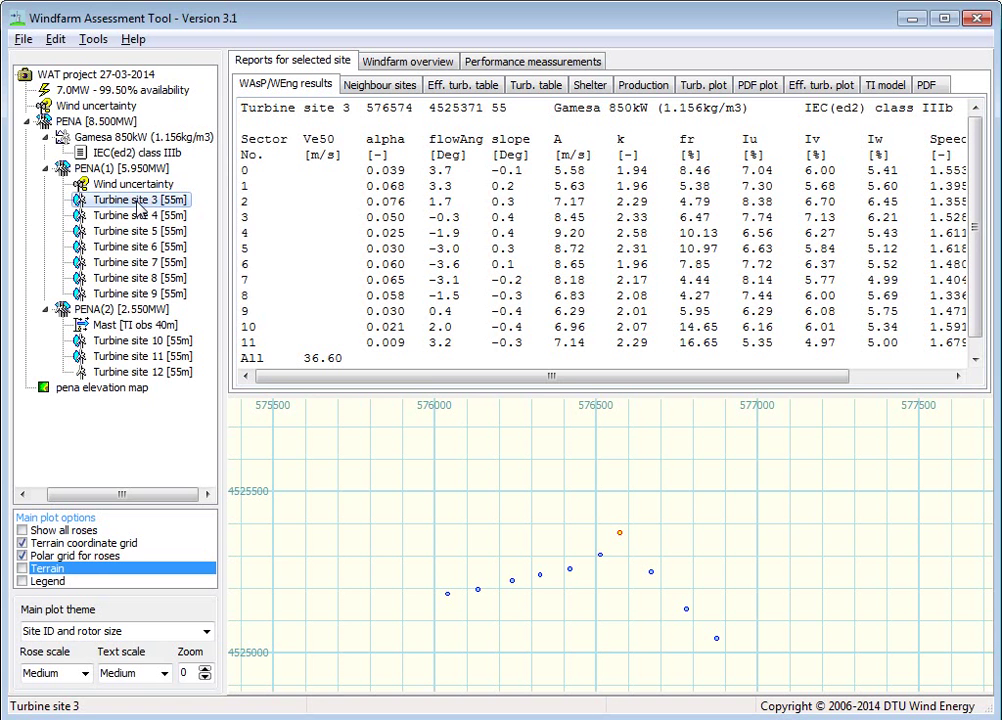
Step: Place a calibration mast for Turbine site 3 at 100°, 2.500 rotor diameters, turbine-relative
{"action": "right_click", "coordinate": [141, 210]}
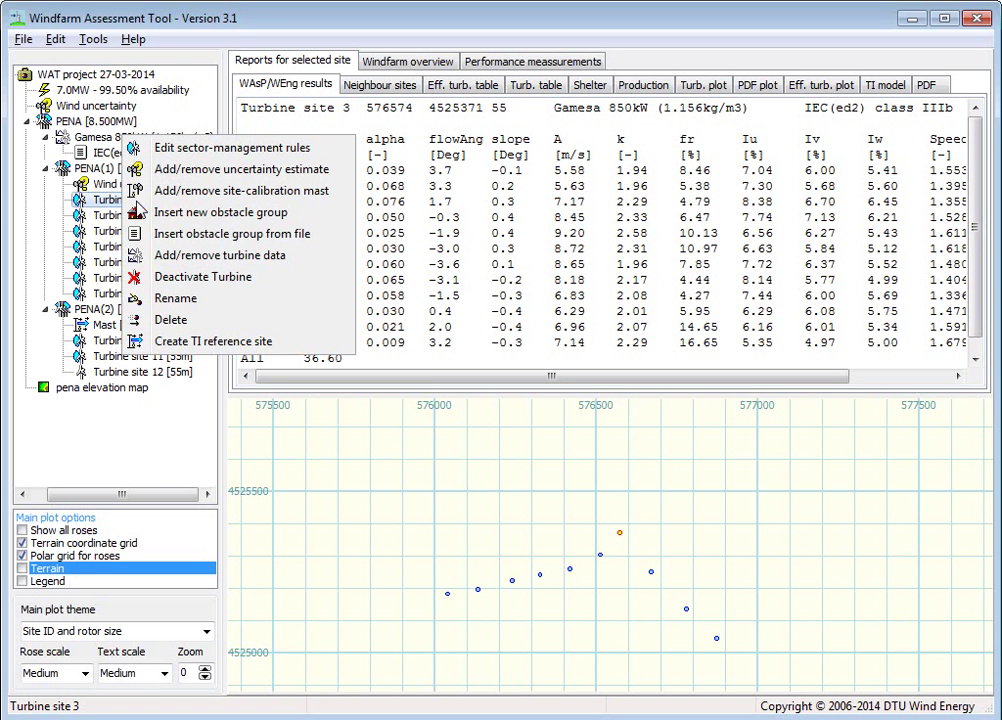
{"action": "left_click", "coordinate": [272, 195]}
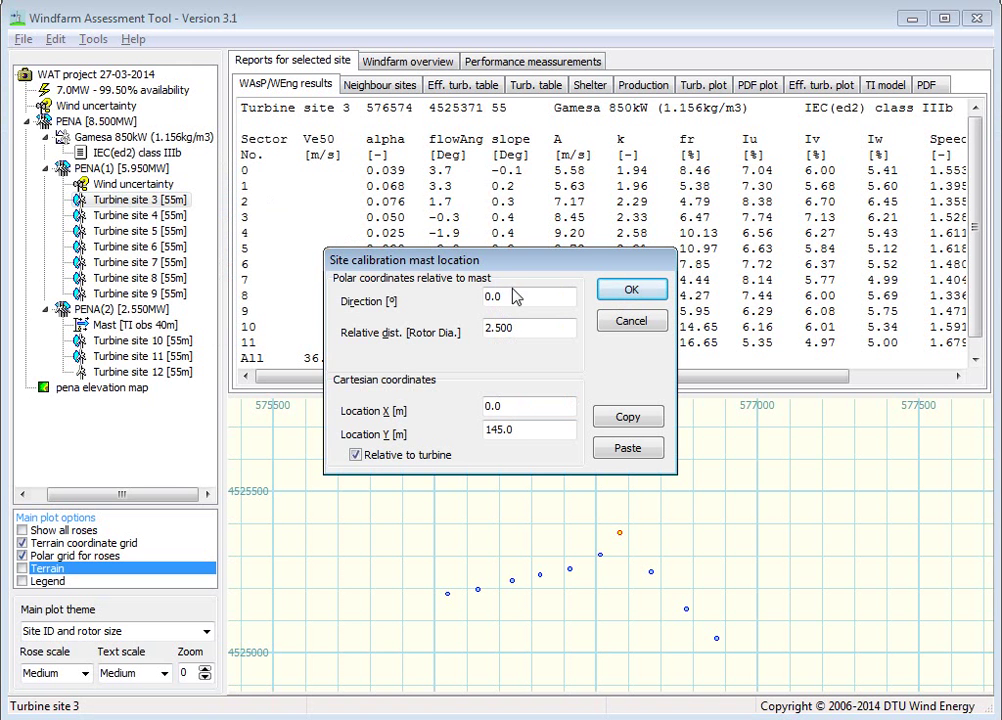
{"action": "left_click_drag", "start_coordinate": [515, 294], "coordinate": [472, 303]}
{"action": "type", "text": "100"}
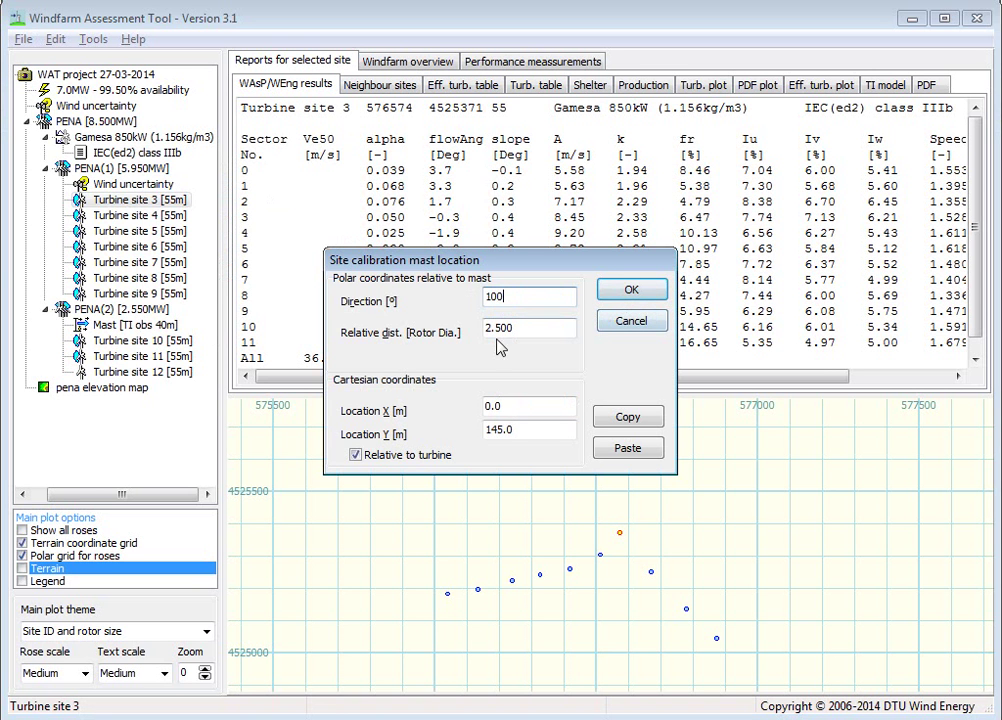
{"action": "left_click", "coordinate": [532, 329]}
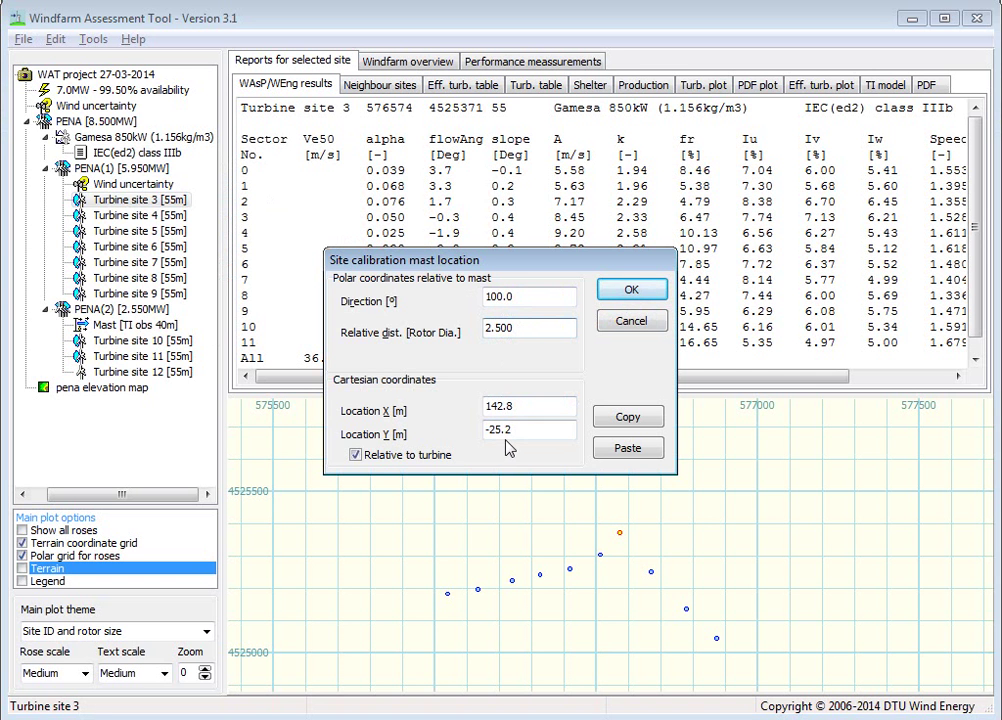
{"action": "left_click", "coordinate": [356, 455]}
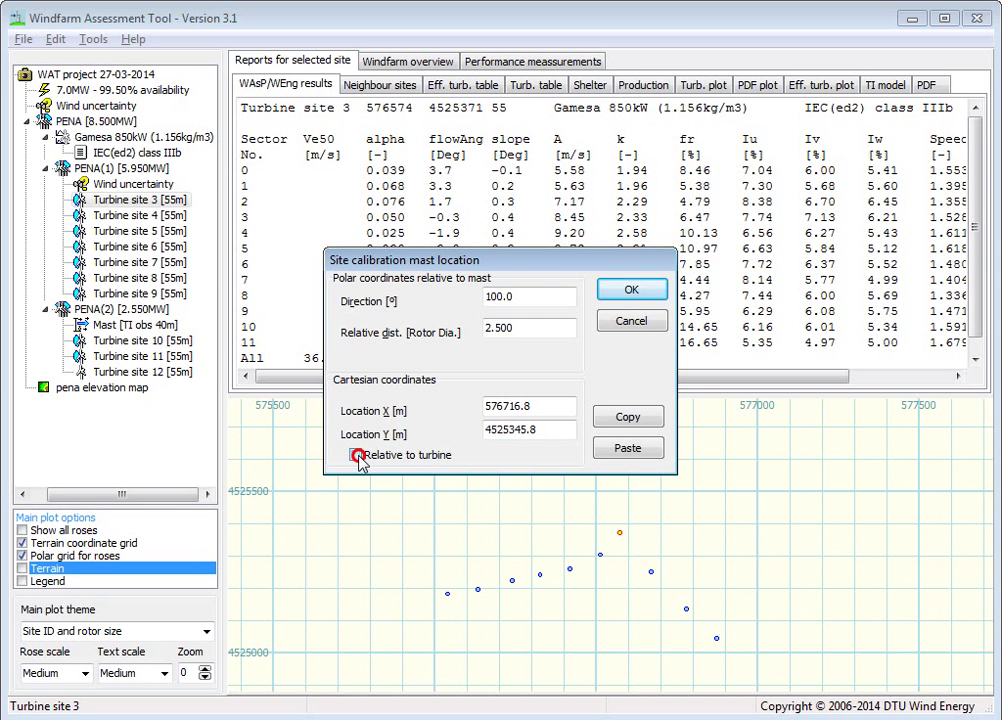
{"action": "left_click", "coordinate": [356, 455]}
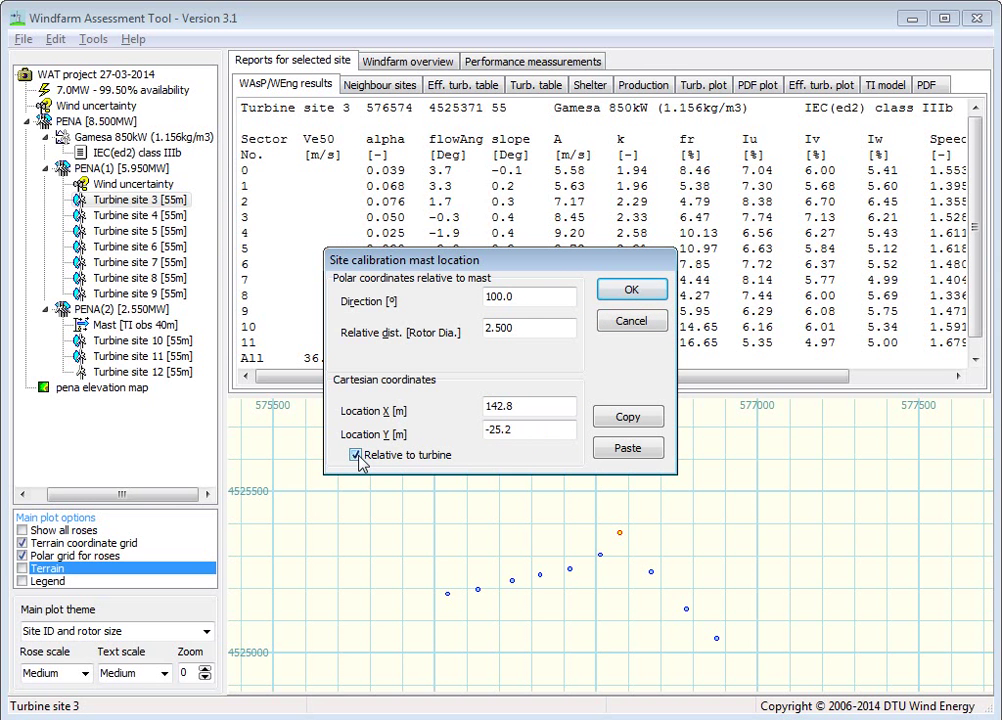
{"action": "left_click", "coordinate": [632, 291]}
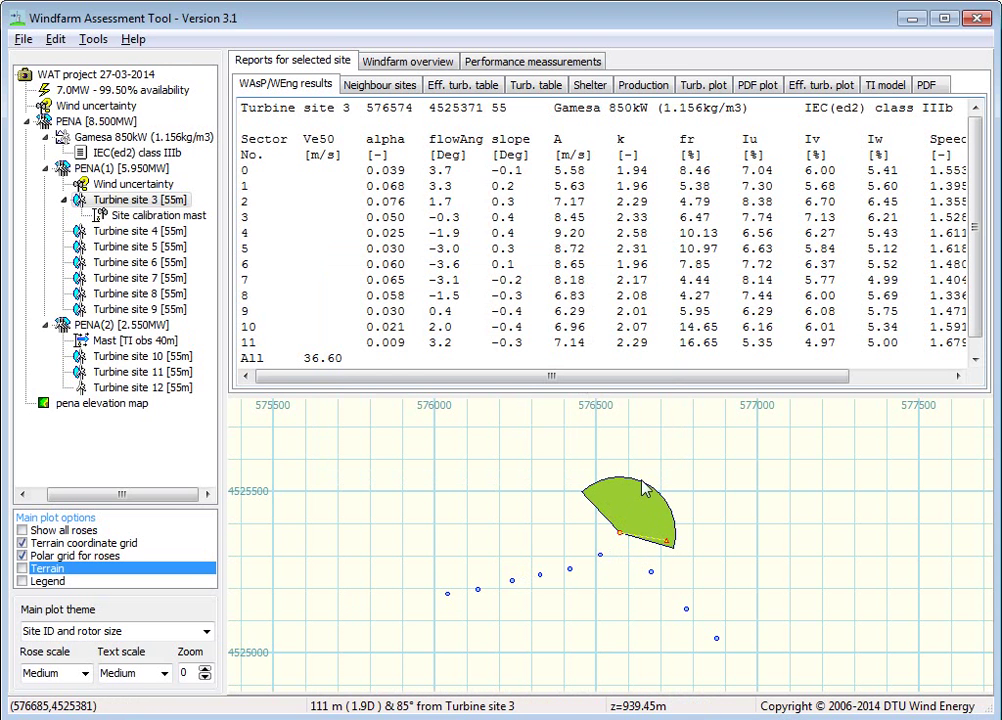
Step: Step through each obstacle-assessment condition, ending on the 31.4±74.5° measurement sector (A=6.85, k=2.07)
{"action": "left_click", "coordinate": [517, 64]}
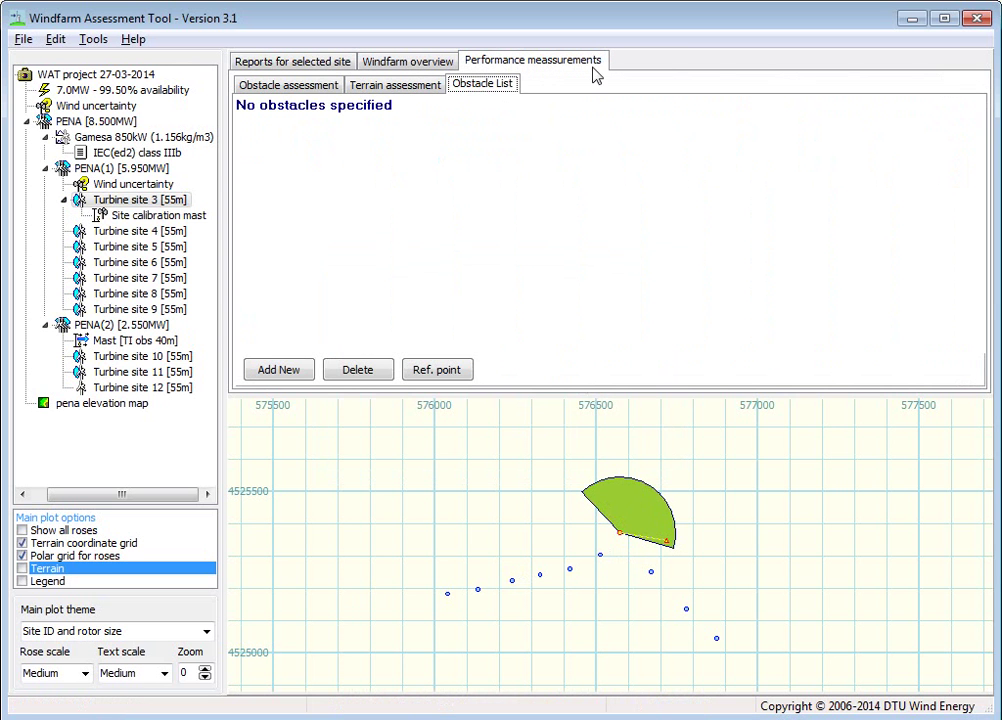
{"action": "left_click", "coordinate": [292, 85]}
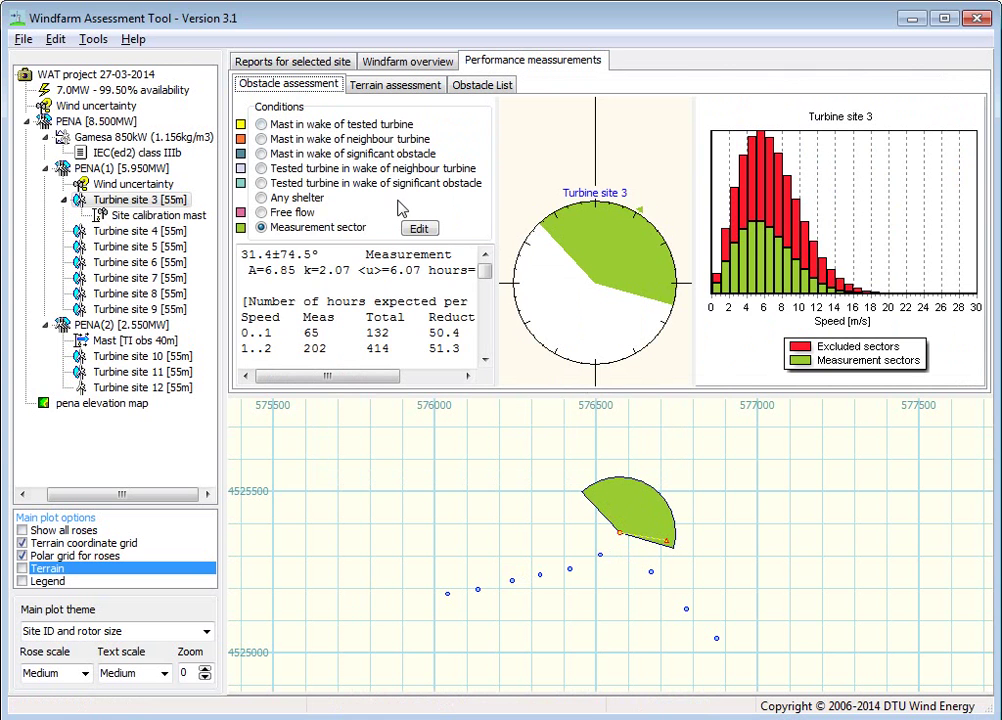
{"action": "left_click", "coordinate": [261, 125]}
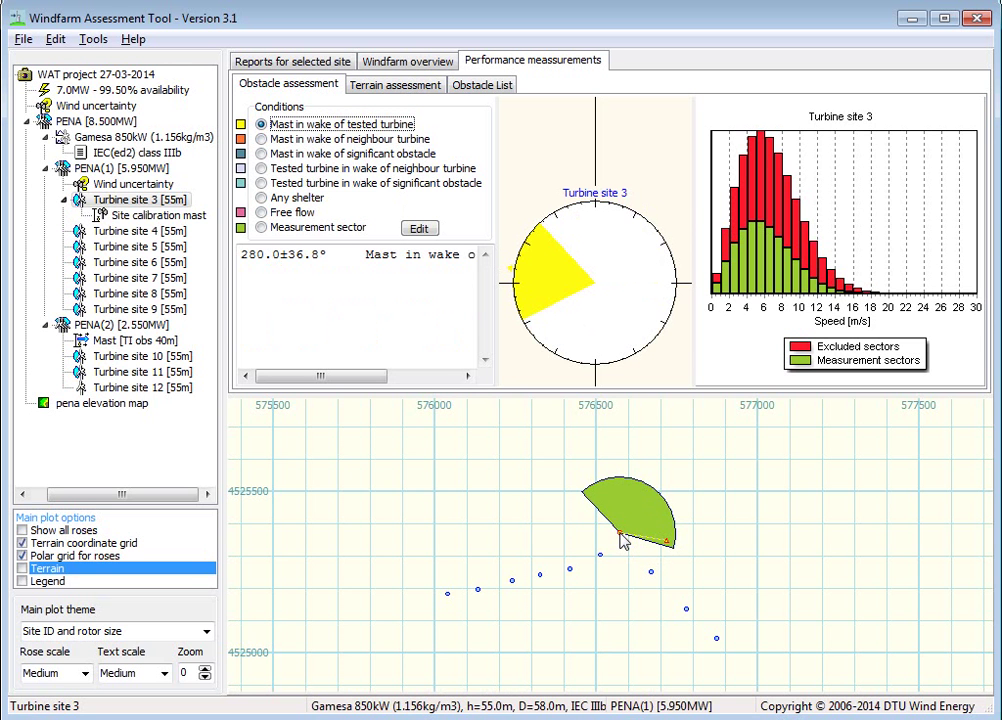
{"action": "left_click", "coordinate": [270, 140]}
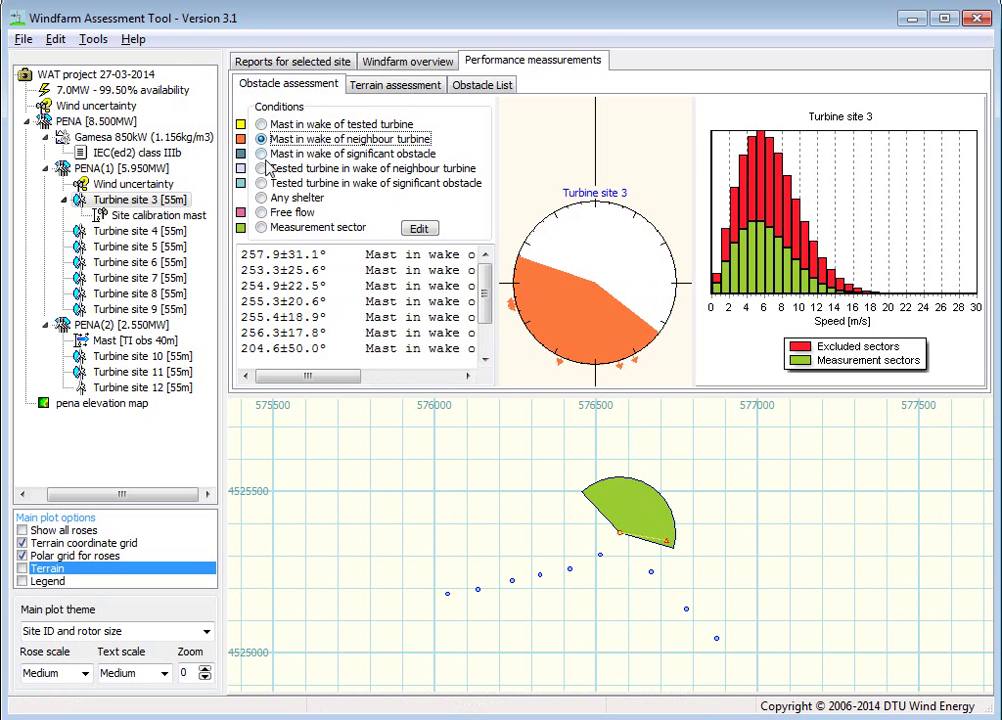
{"action": "left_click", "coordinate": [263, 154]}
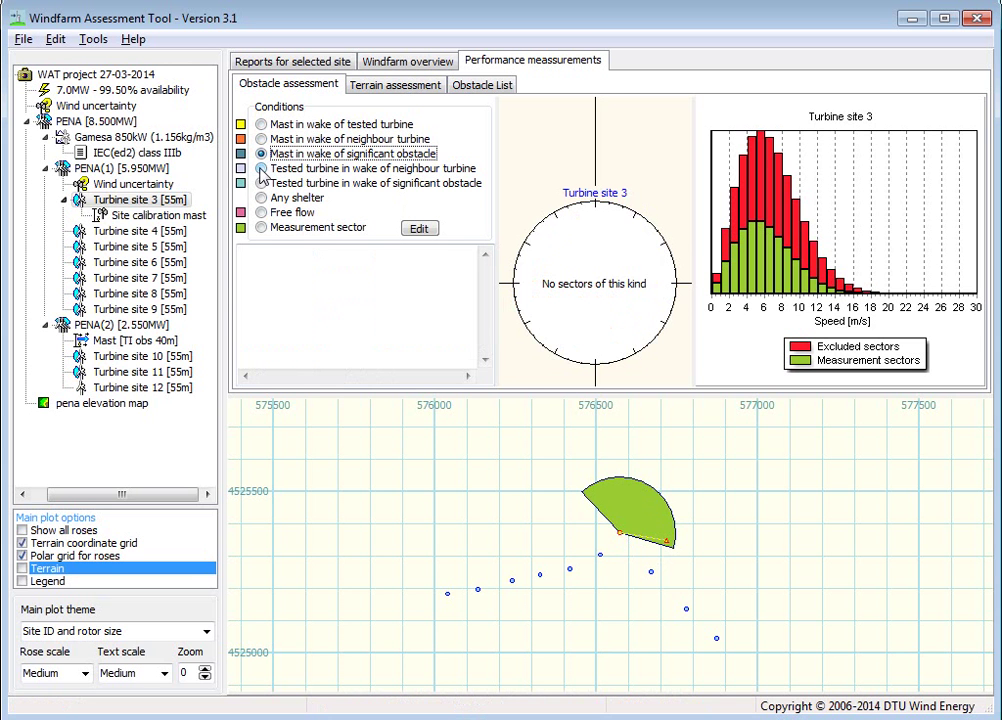
{"action": "left_click", "coordinate": [262, 169]}
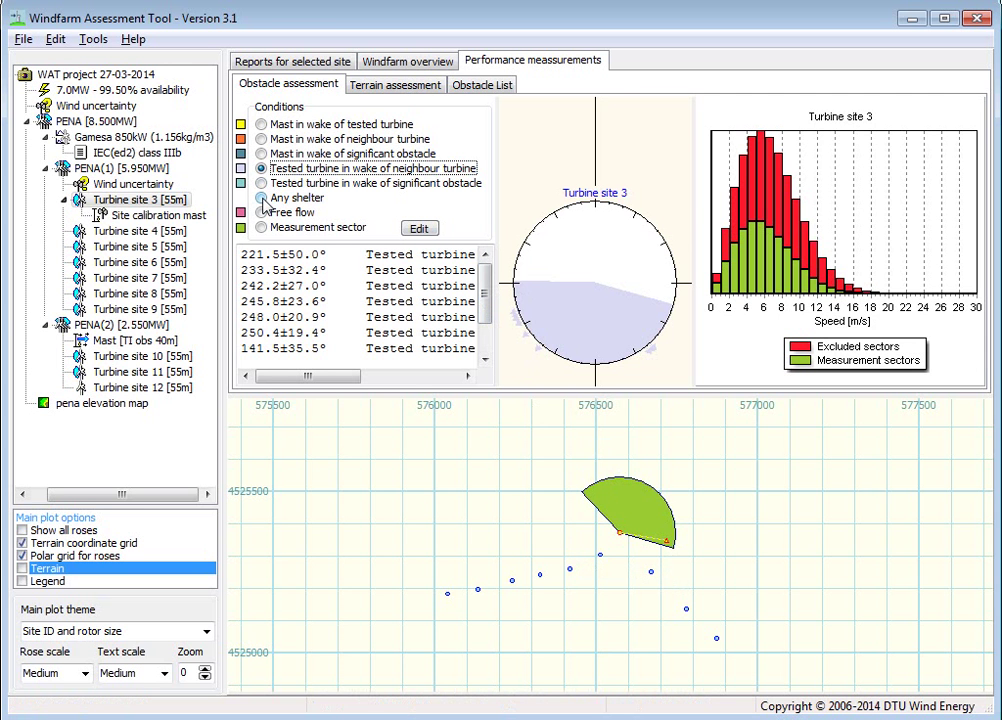
{"action": "left_click", "coordinate": [262, 199]}
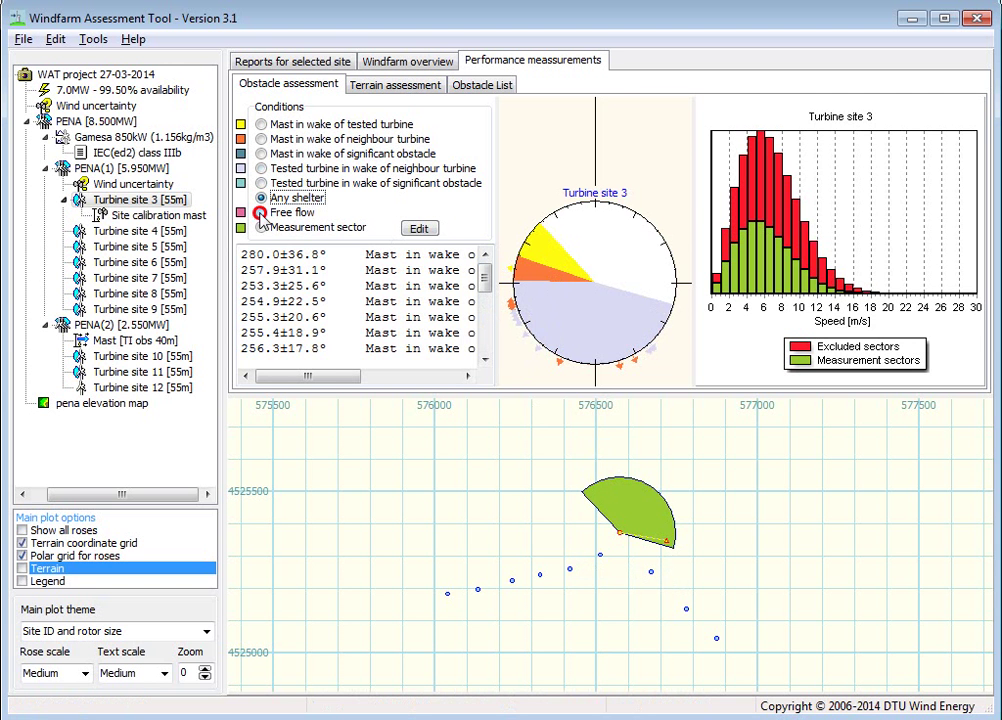
{"action": "left_click", "coordinate": [261, 213]}
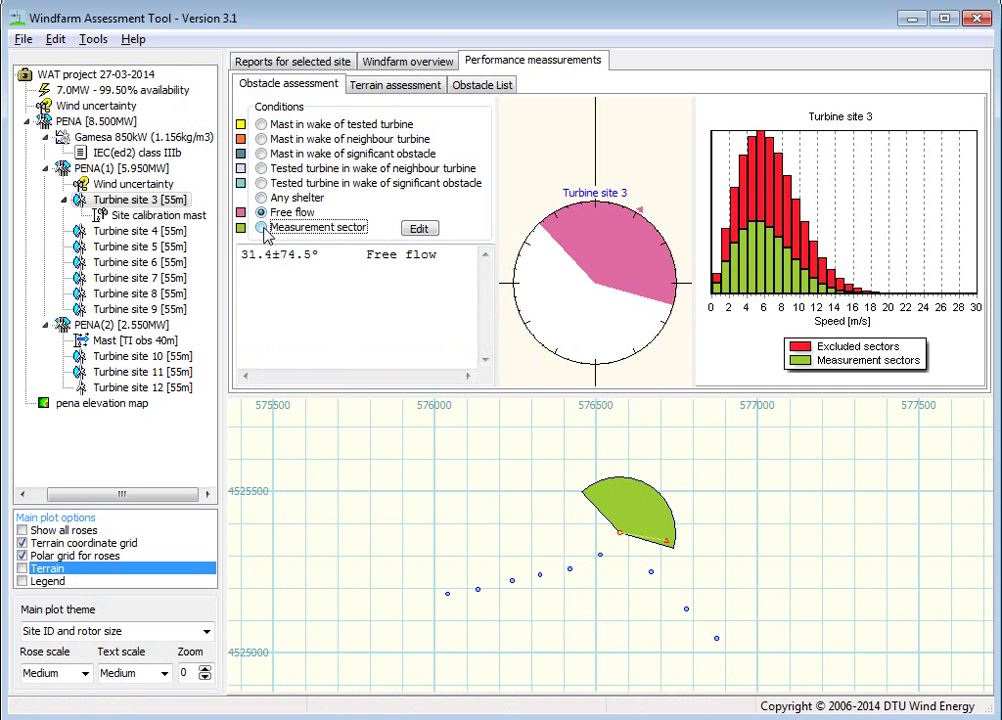
{"action": "left_click", "coordinate": [261, 228]}
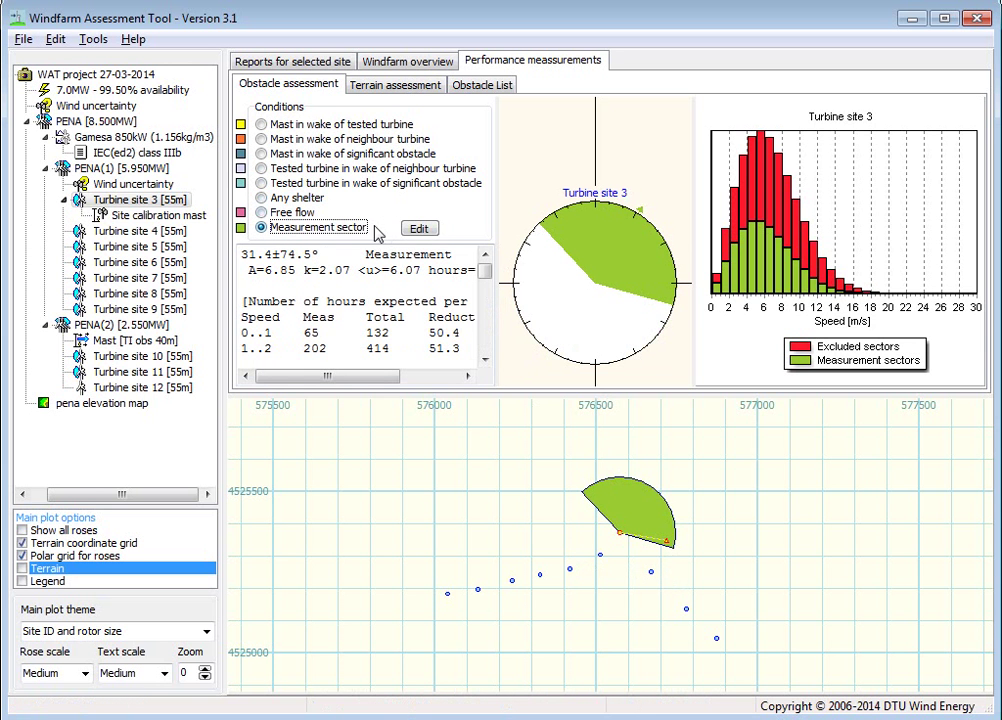
Step: Edit the measurement sector's start and stop angles to 337.7°–93.7°, giving 35.7±58.0°
{"action": "left_click", "coordinate": [418, 229]}
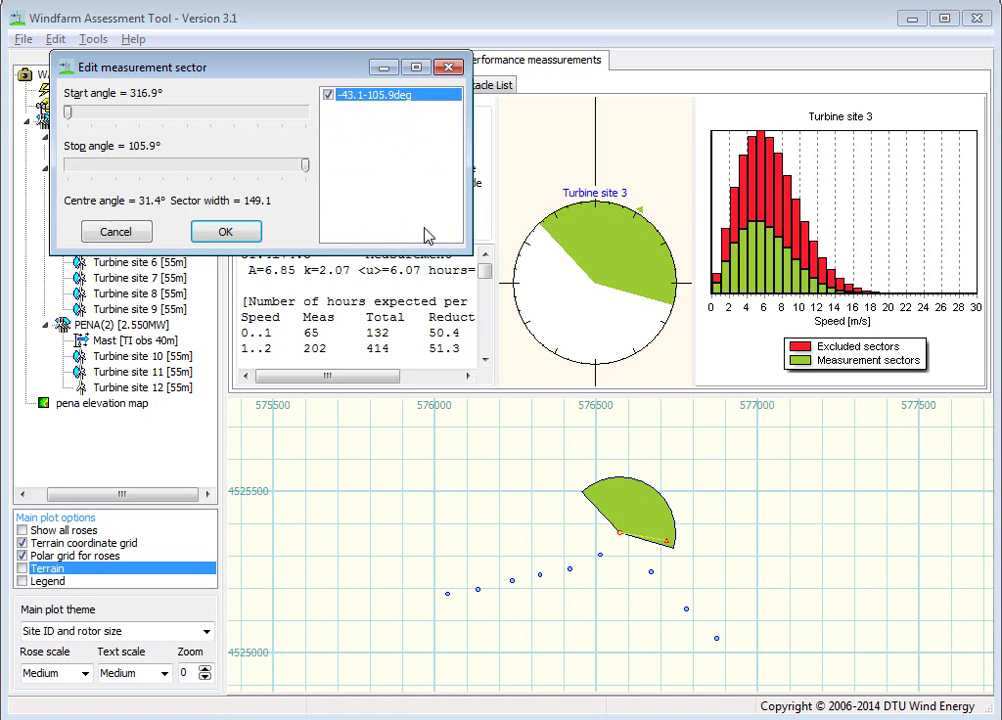
{"action": "left_click_drag", "start_coordinate": [68, 113], "coordinate": [106, 114]}
{"action": "left_click_drag", "start_coordinate": [305, 165], "coordinate": [285, 168]}
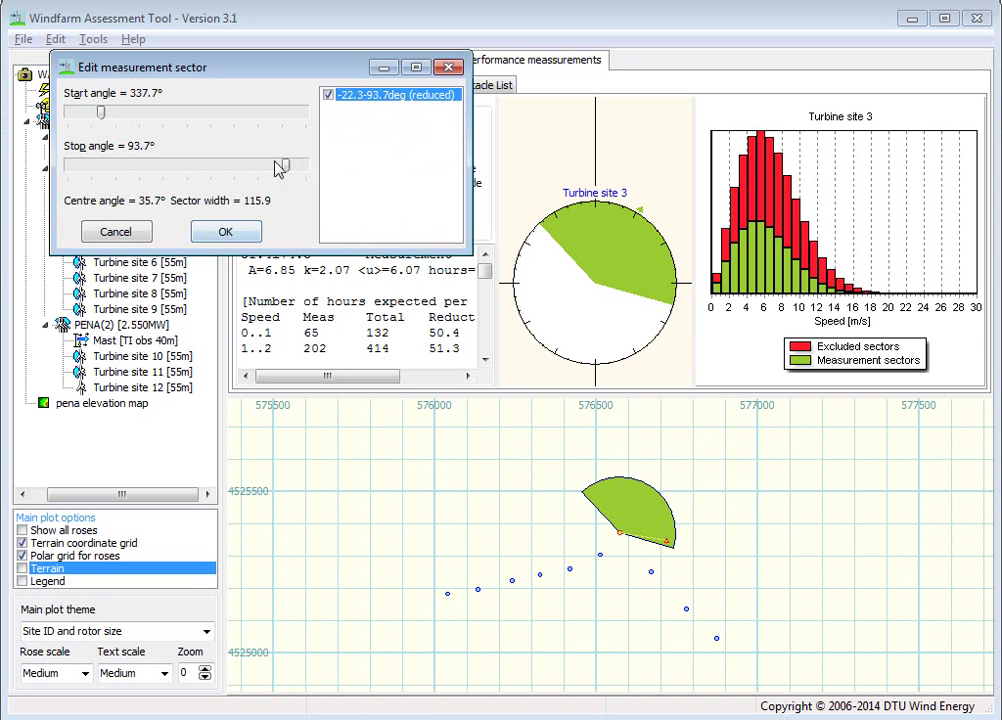
{"action": "left_click", "coordinate": [241, 233]}
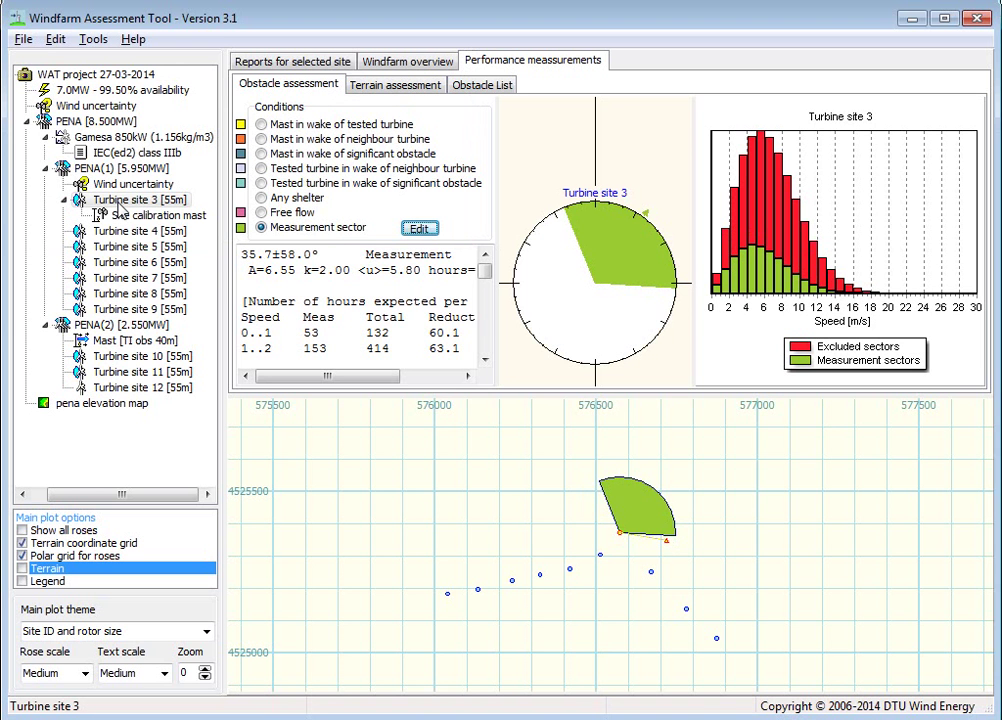
{"action": "left_click", "coordinate": [118, 204]}
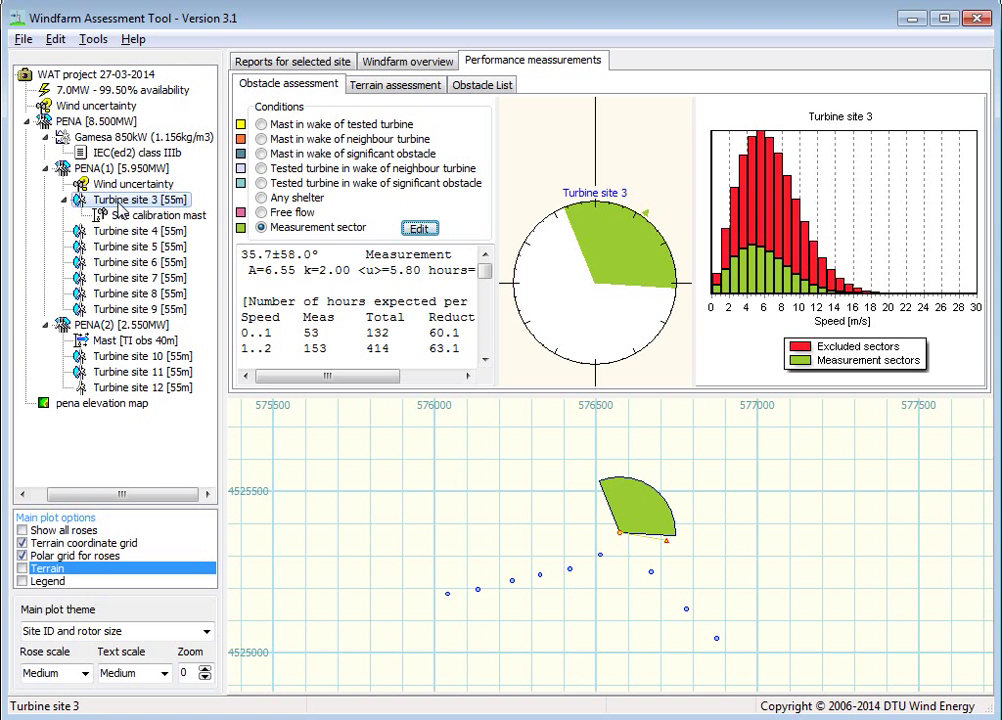
Step: Insert a Local shelter obstacle group under Turbine site 3 and show its empty Obstacle List
{"action": "right_click", "coordinate": [118, 204]}
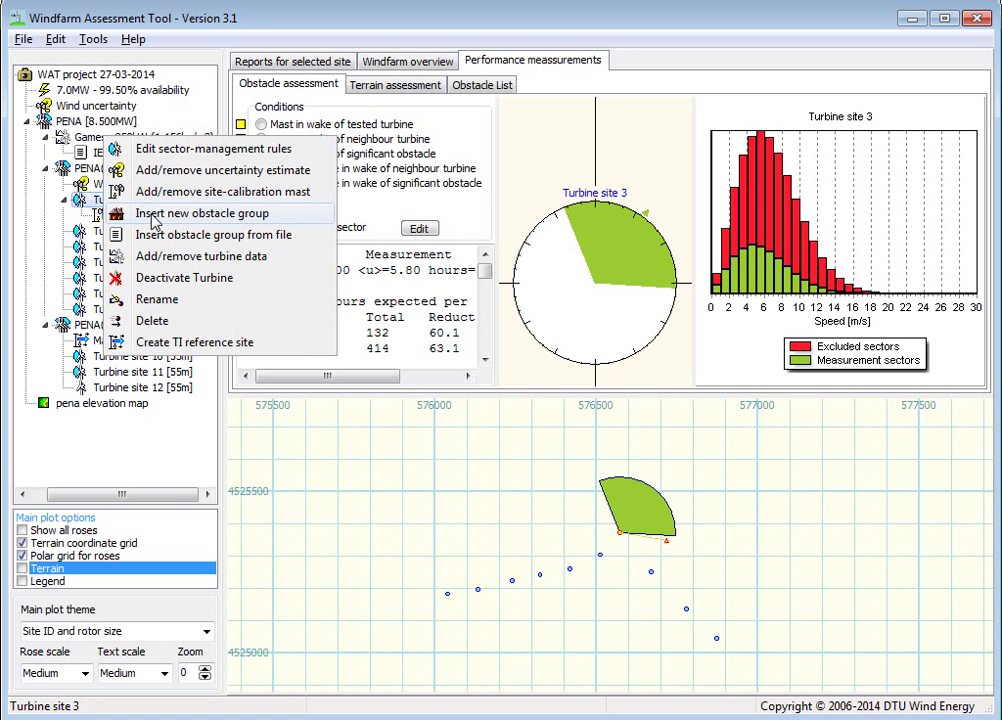
{"action": "left_click", "coordinate": [153, 222]}
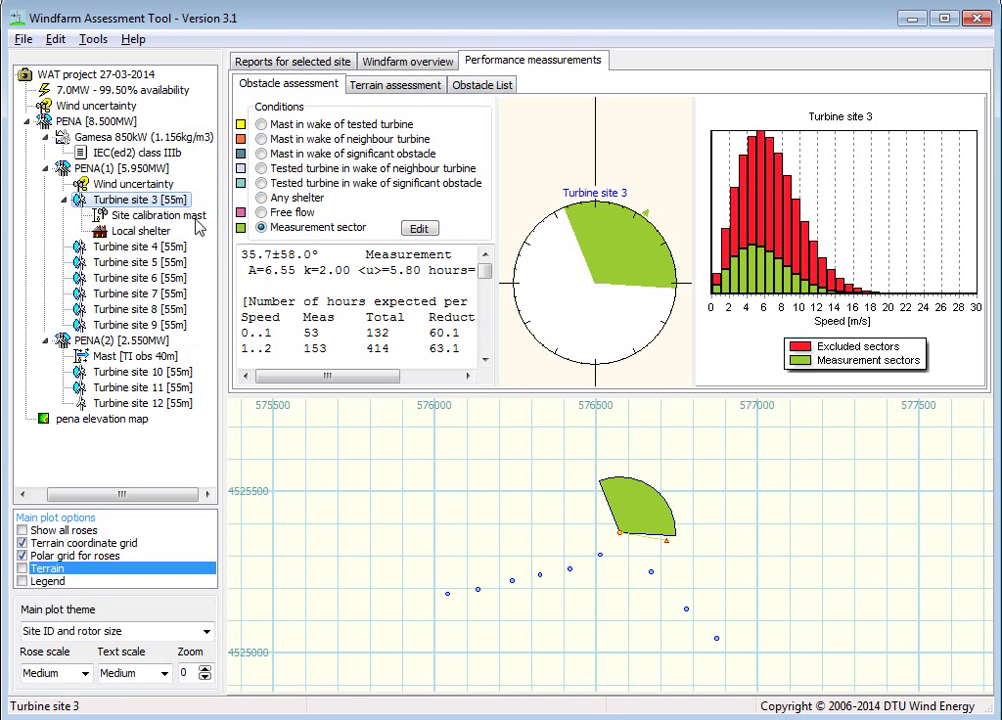
{"action": "left_click", "coordinate": [494, 86]}
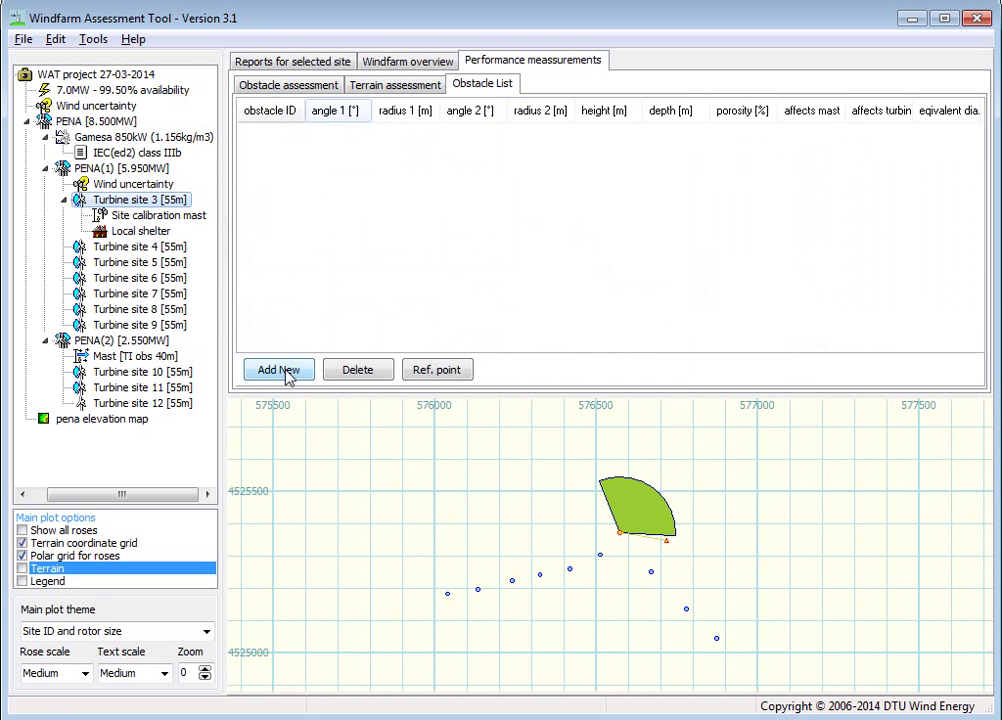
Step: Add a first obstacle to the list and set its first angle to 40°
{"action": "left_click", "coordinate": [284, 371]}
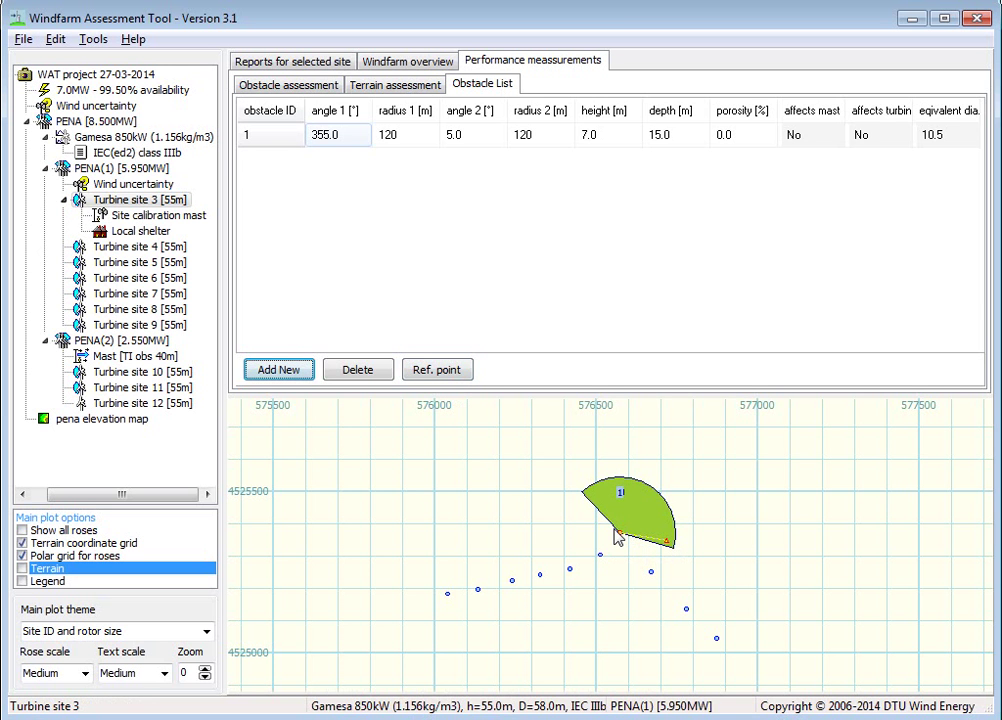
{"action": "left_click", "coordinate": [342, 138]}
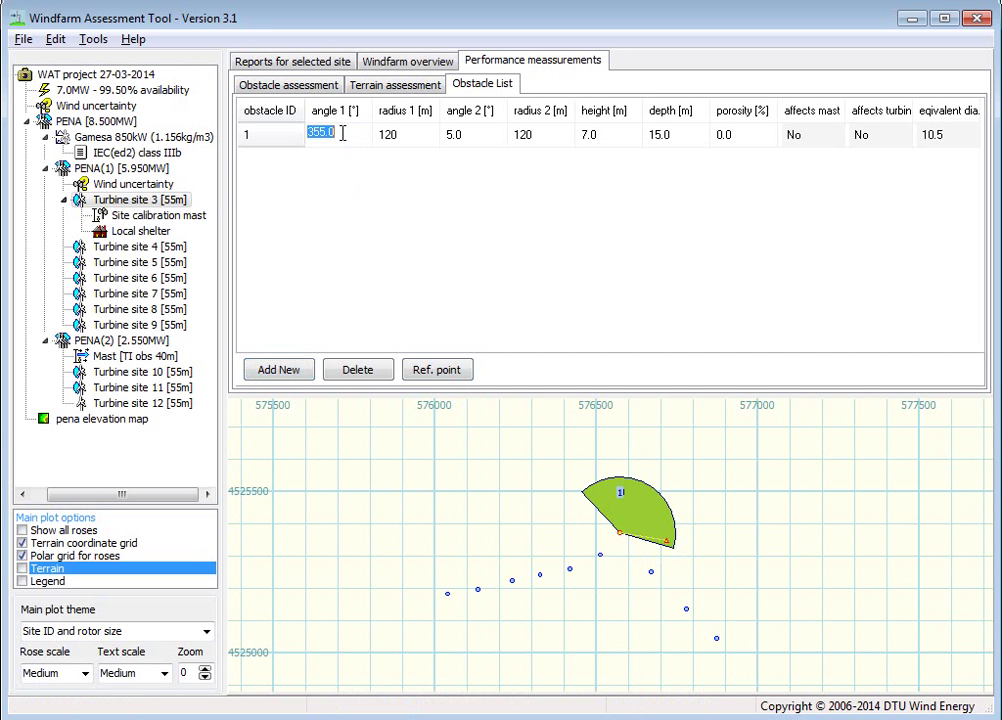
{"action": "type", "text": "355.04"}
{"action": "key", "text": "BackSpace"}
{"action": "key", "text": "BackSpace"}
{"action": "key", "text": "BackSpace"}
{"action": "key", "text": "BackSpace"}
{"action": "key", "text": "BackSpace"}
{"action": "key", "text": "BackSpace"}
{"action": "left_click", "coordinate": [425, 139]}
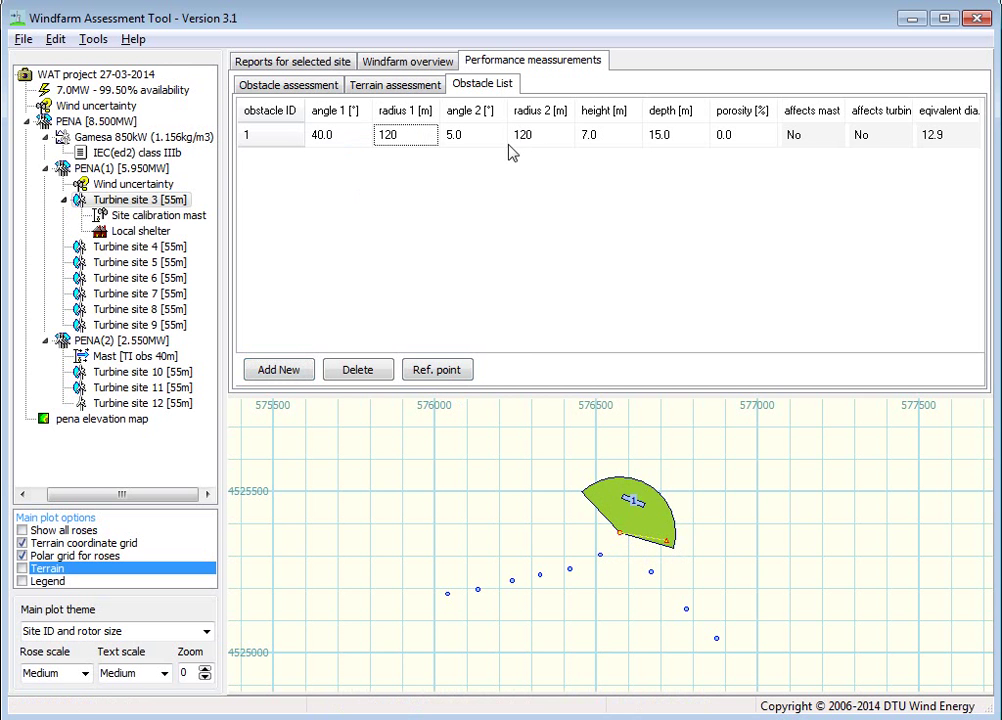
Step: Set the obstacle's second angle to 60° with the second radius at 120 m
{"action": "double_click", "coordinate": [530, 137]}
{"action": "type", "text": "60"}
{"action": "key", "text": "Tab"}
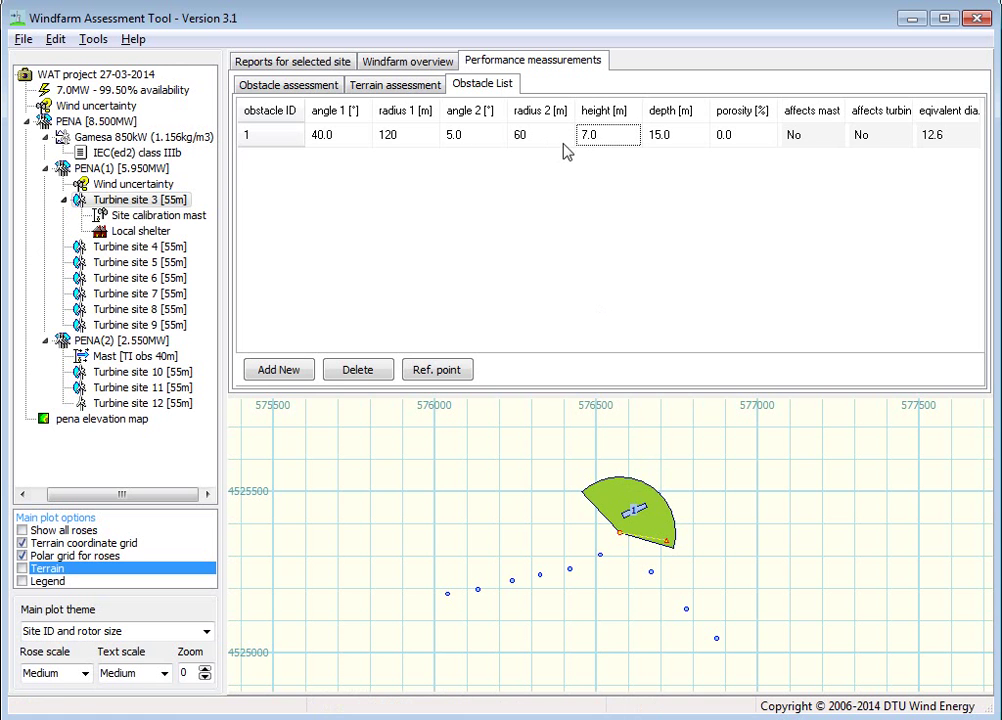
{"action": "left_click", "coordinate": [458, 137]}
{"action": "left_click", "coordinate": [459, 137]}
{"action": "type", "text": "5.06"}
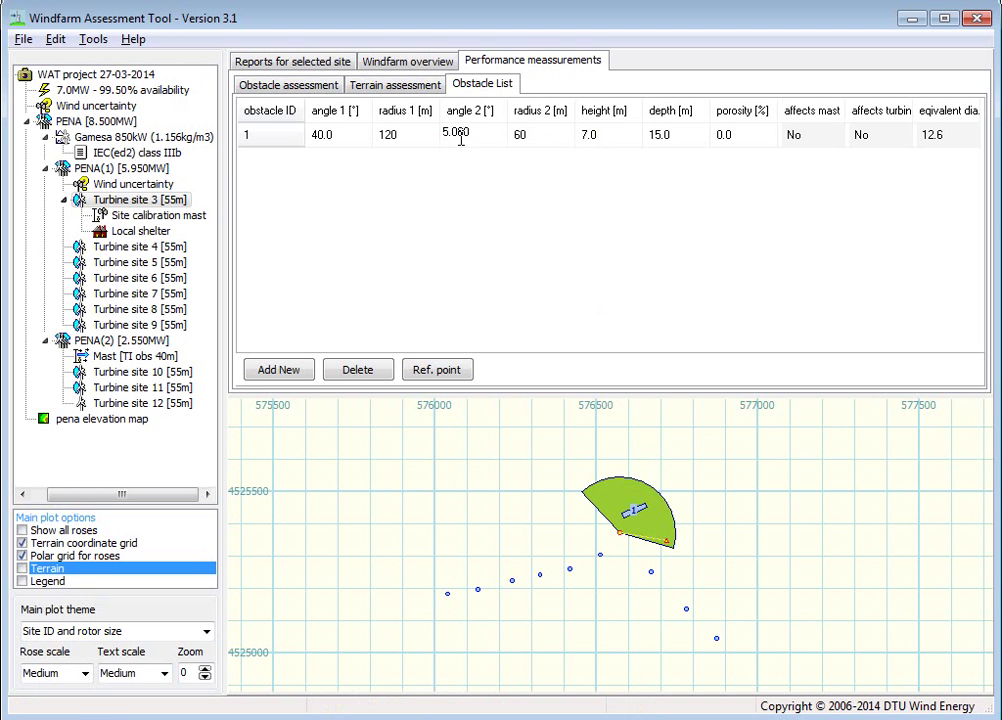
{"action": "type", "text": "60"}
{"action": "left_click", "coordinate": [549, 136]}
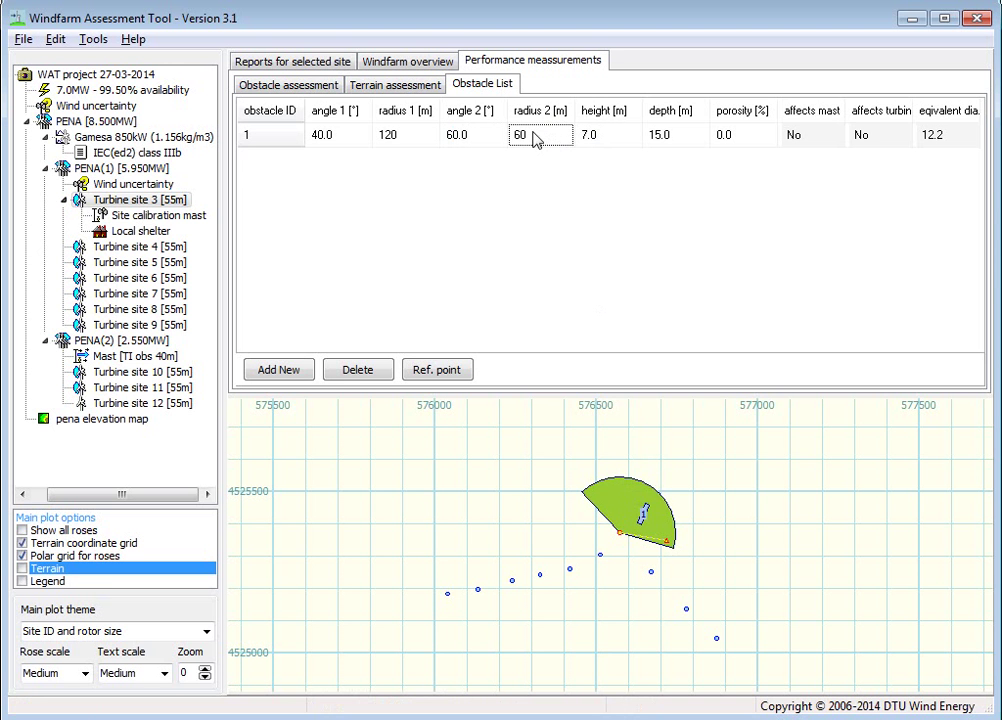
{"action": "left_click", "coordinate": [534, 136]}
{"action": "key", "text": "Return"}
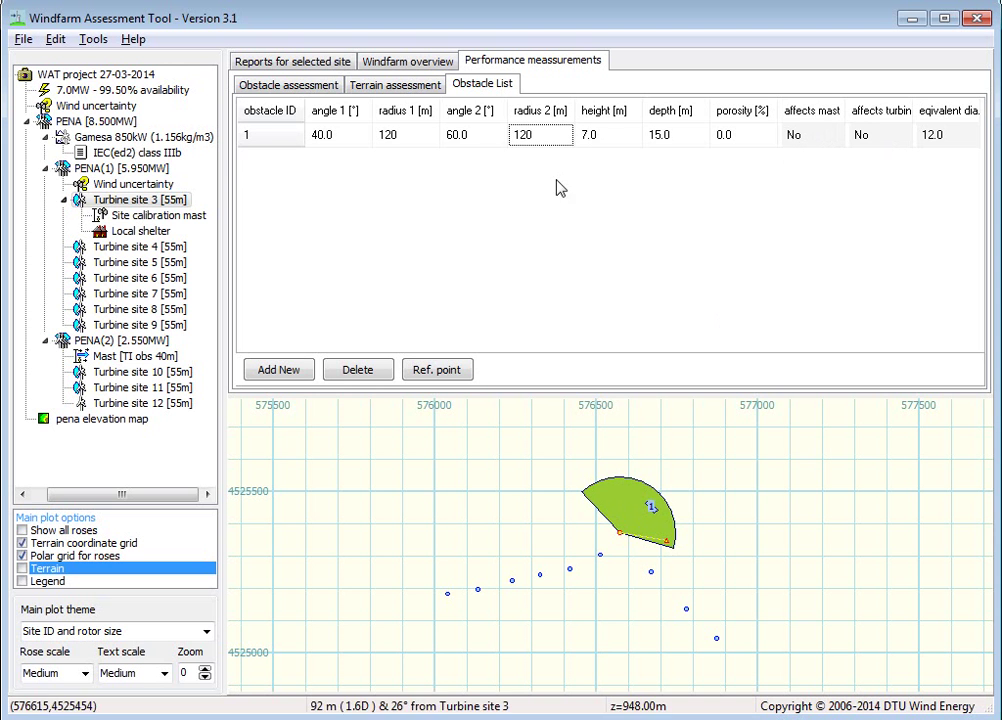
Step: Change obstacle 1's height to 20 m, after trying 30 m, keeping depth at 15 m
{"action": "left_click", "coordinate": [593, 134]}
{"action": "left_click", "coordinate": [594, 135]}
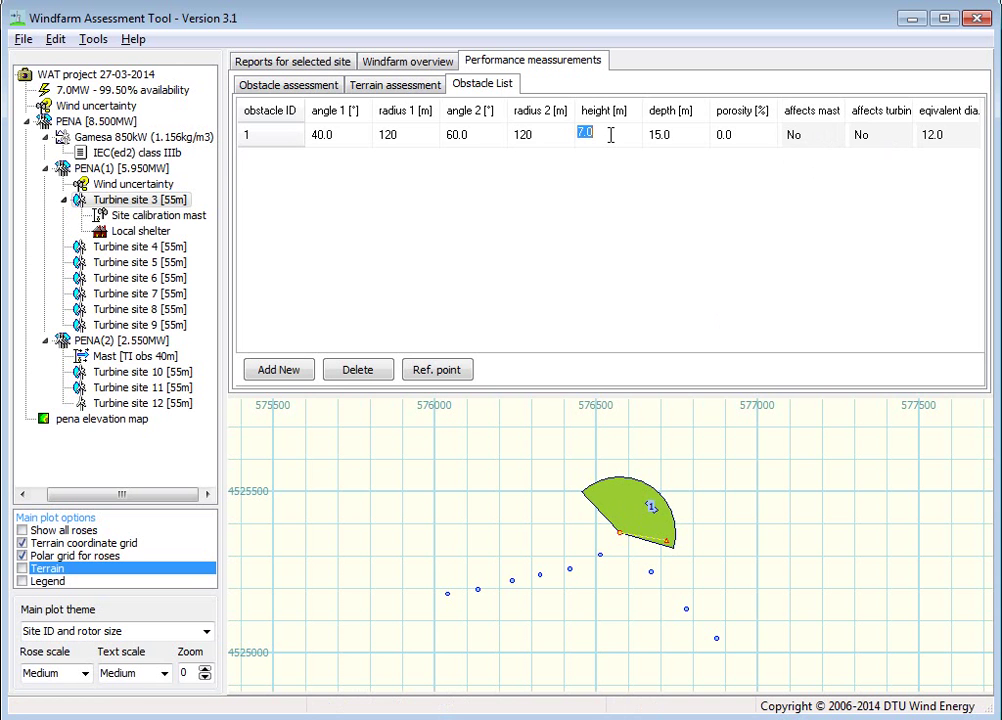
{"action": "type", "text": "7.03"}
{"action": "key", "text": "Return"}
{"action": "left_click", "coordinate": [678, 139]}
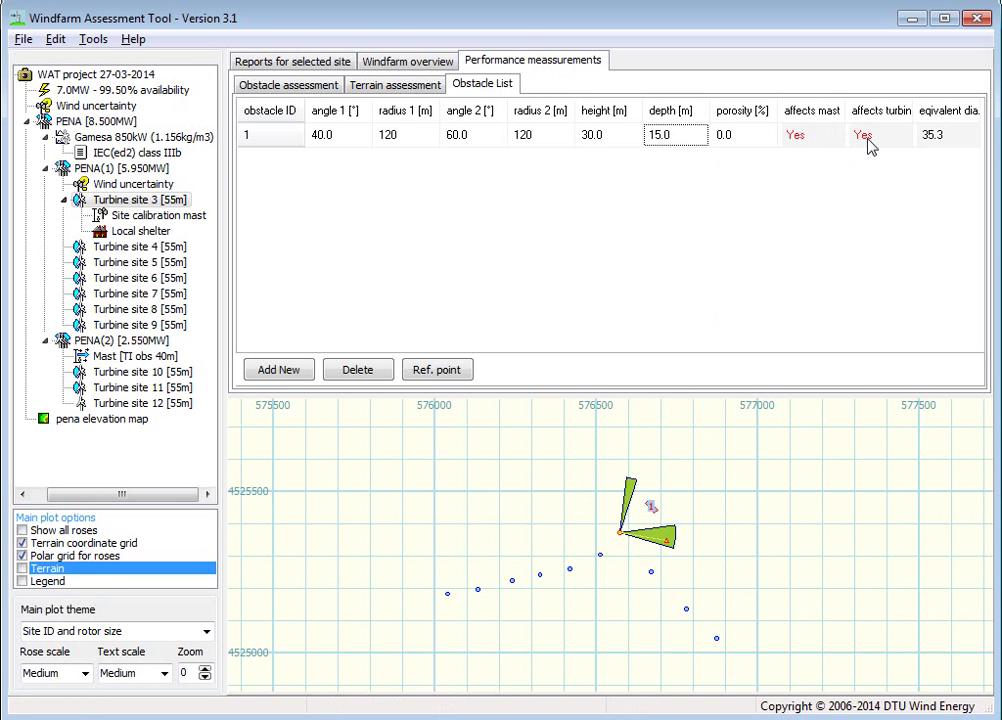
{"action": "left_click", "coordinate": [674, 133]}
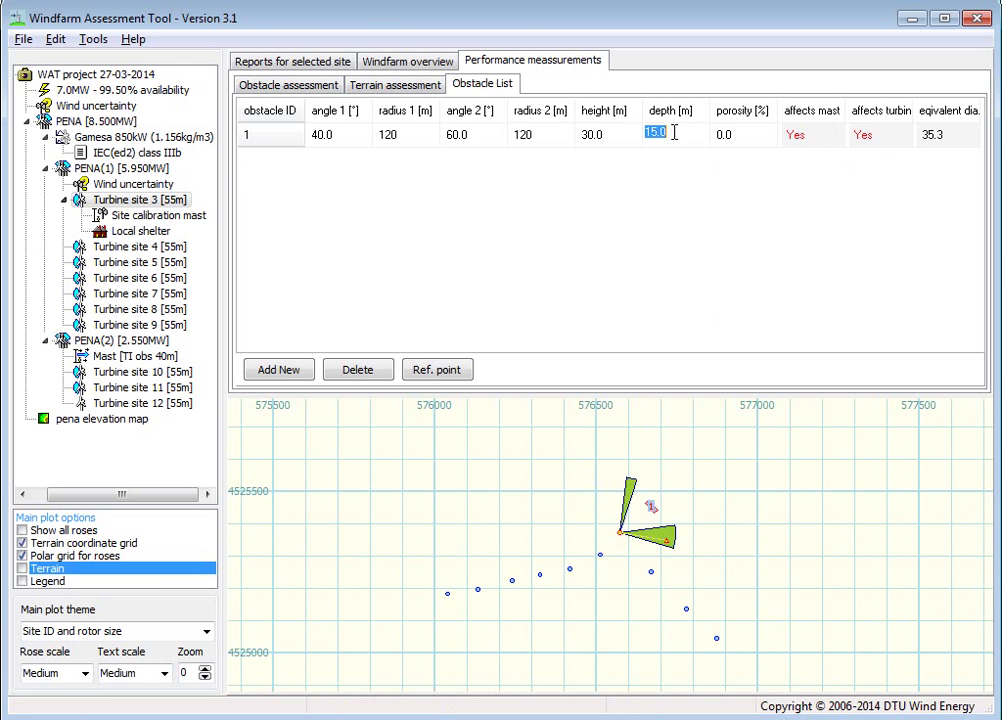
{"action": "left_click", "coordinate": [598, 135]}
{"action": "type", "text": "20"}
{"action": "key", "text": "Return"}
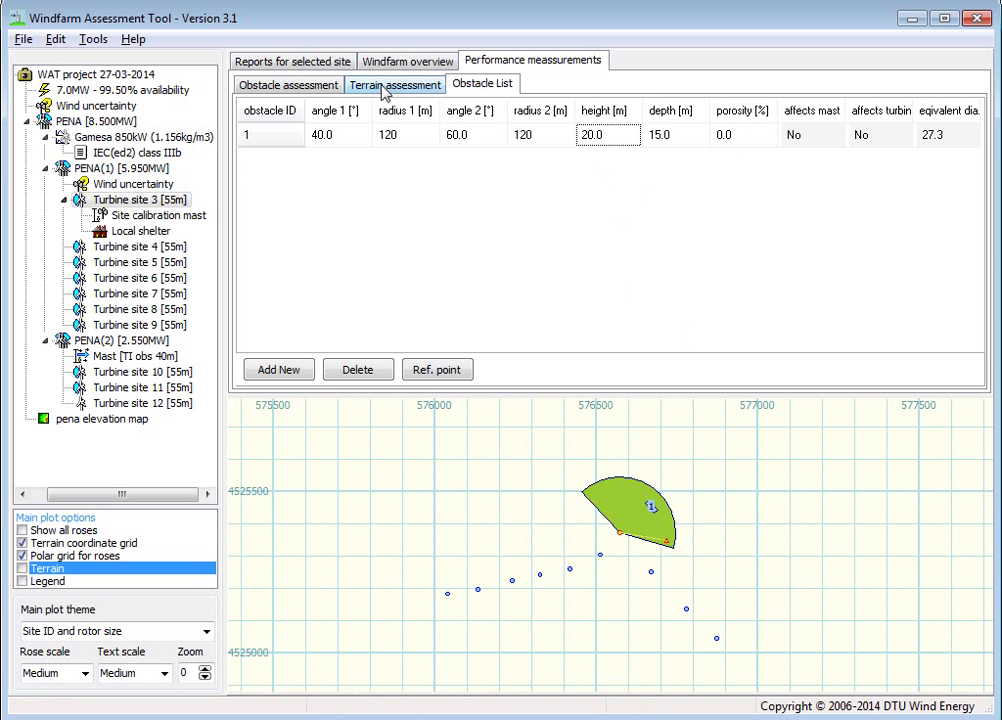
Step: View the obstacle assessment, then the terrain assessment concluding complex terrain needing site calibration
{"action": "left_click", "coordinate": [305, 86]}
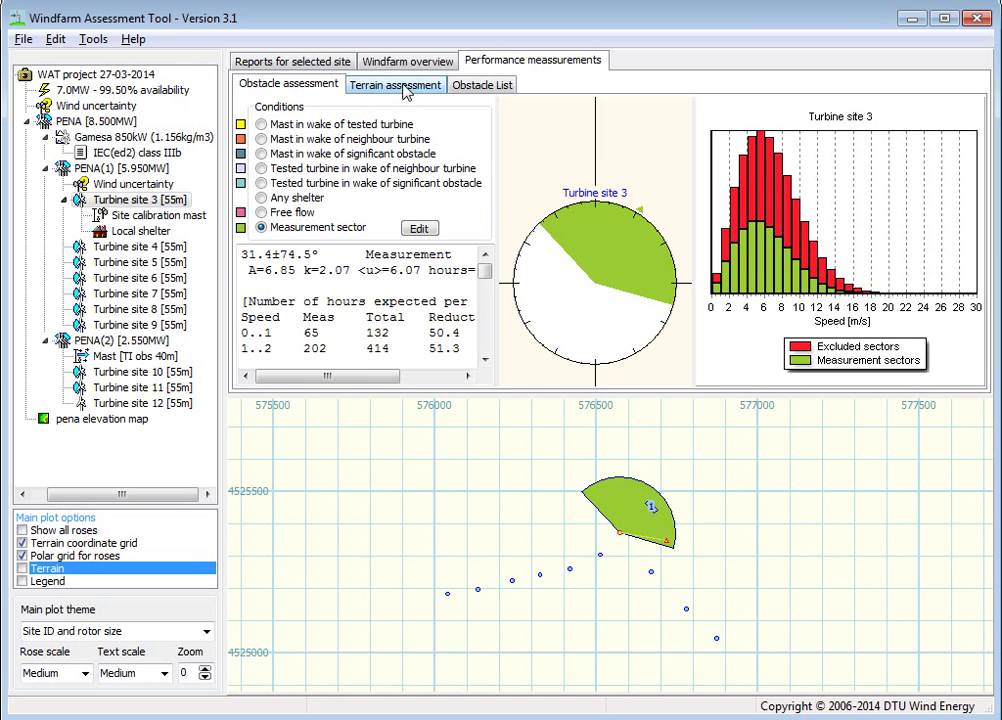
{"action": "left_click", "coordinate": [405, 88]}
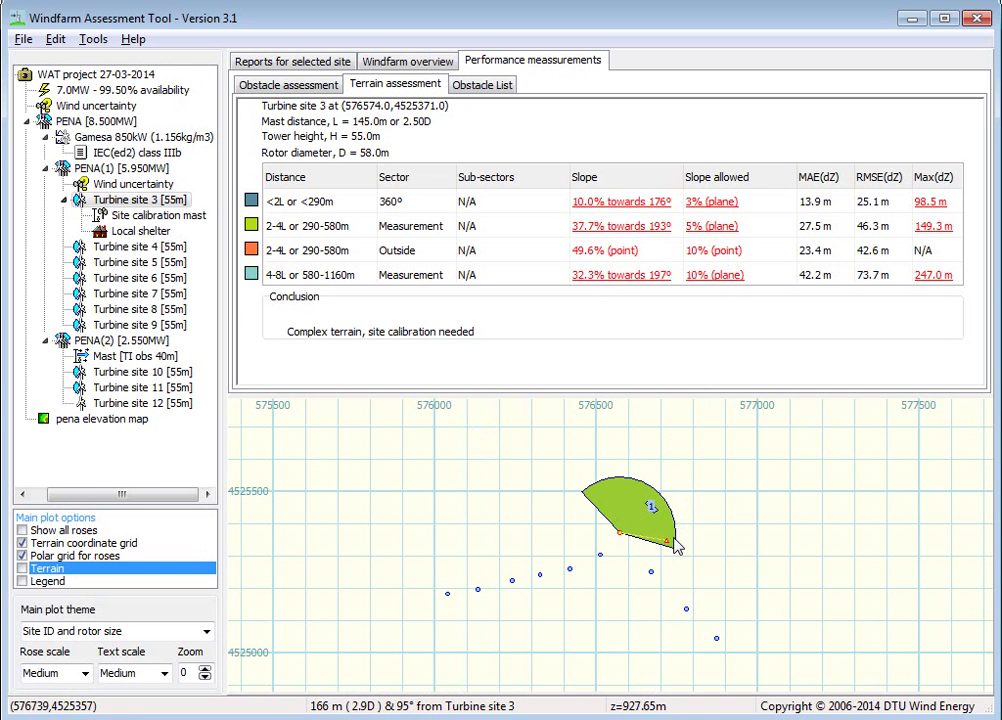
Step: Drag the calibration mast up and left on the map to a 141.1 m (2.43D) distance
{"action": "left_click_drag", "start_coordinate": [670, 541], "coordinate": [577, 522]}
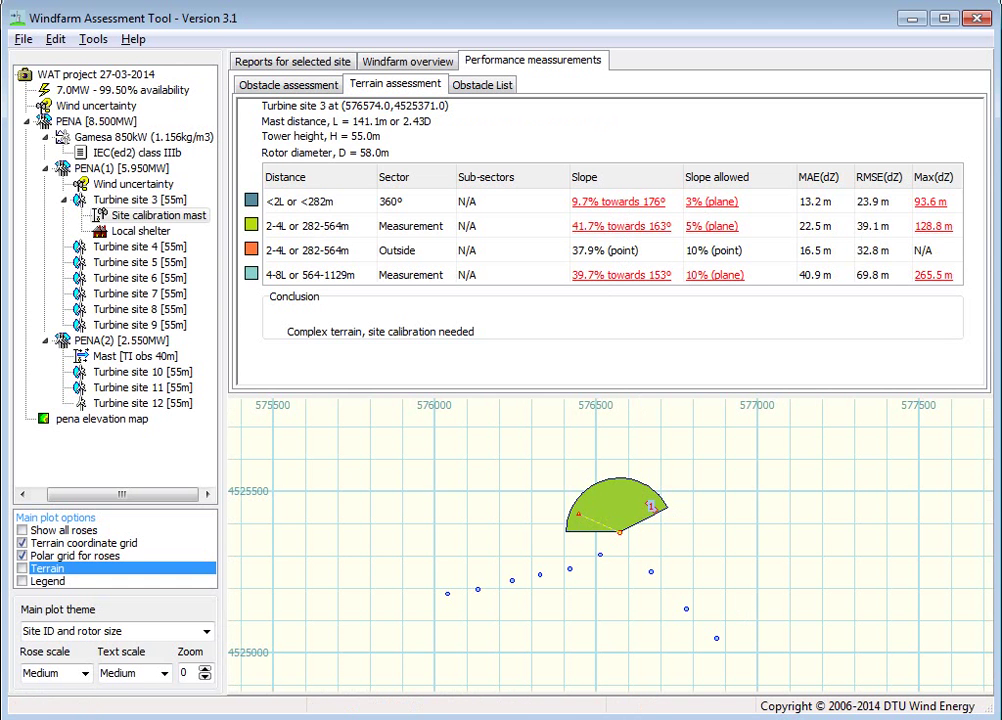
Step: Switch the Main plot theme to Performance meas zones
{"action": "left_click", "coordinate": [206, 632]}
{"action": "left_click_drag", "start_coordinate": [206, 677], "coordinate": [206, 712]}
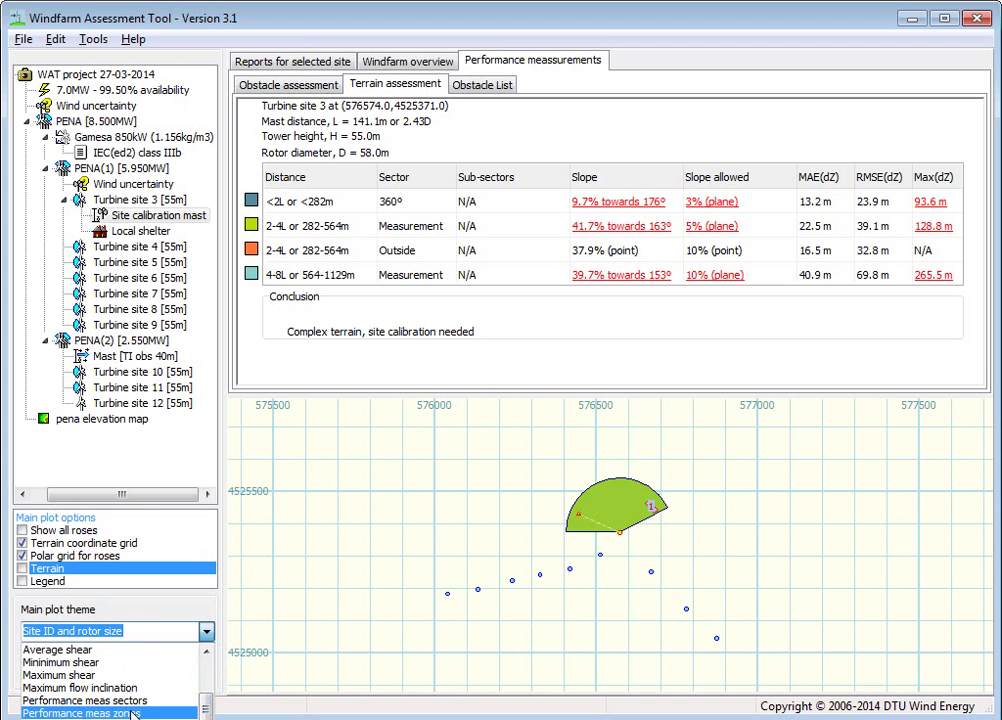
{"action": "key", "text": "Escape"}
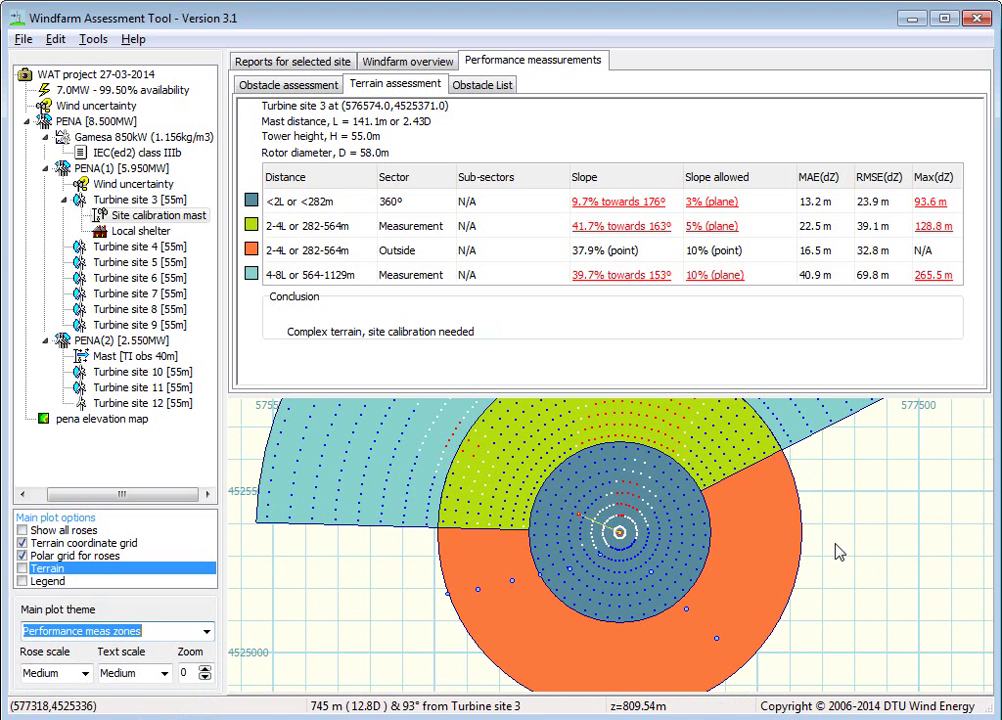
Step: Zoom out to -31, turn on Terrain, select Turbine site 3 and raise sector transparency
{"action": "left_click", "coordinate": [205, 677]}
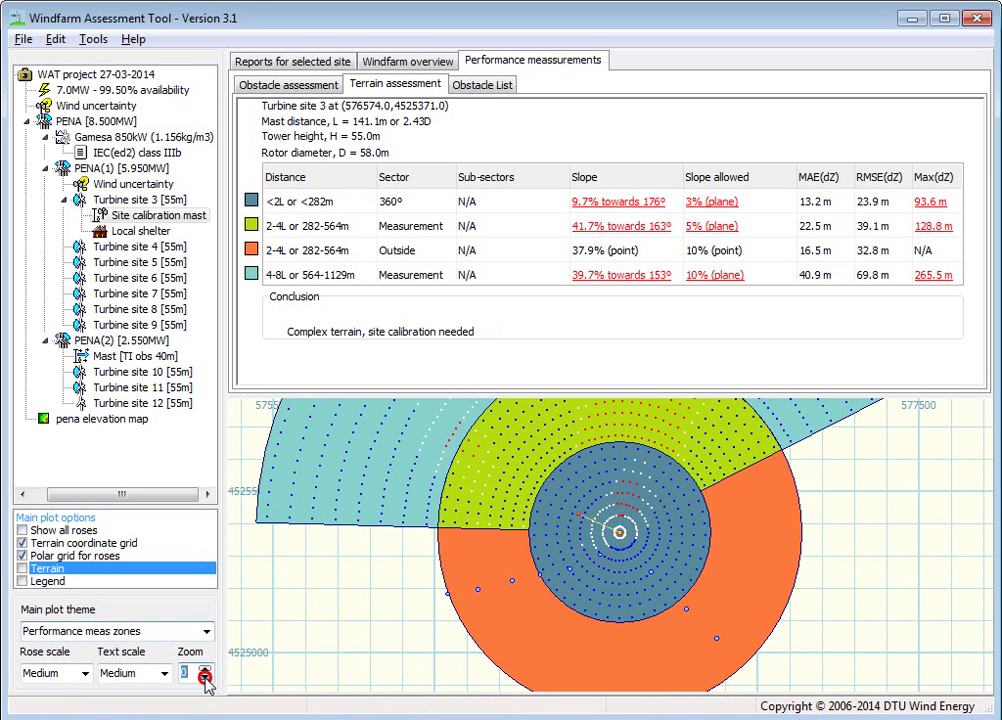
{"action": "left_click_drag", "start_coordinate": [205, 677], "coordinate": [206, 679]}
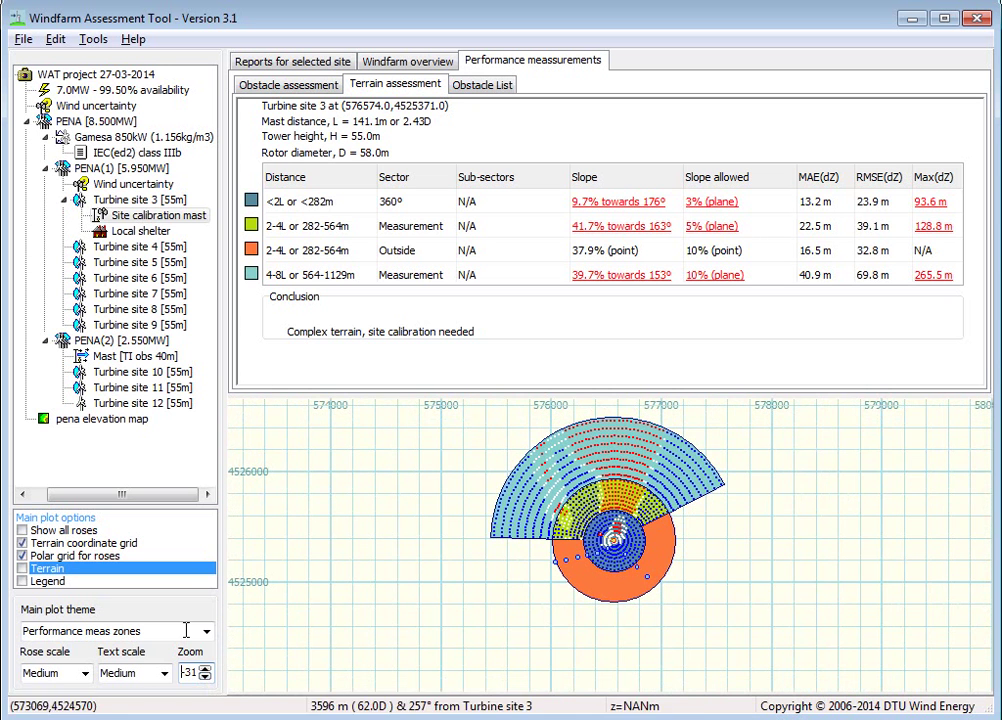
{"action": "left_click", "coordinate": [22, 569]}
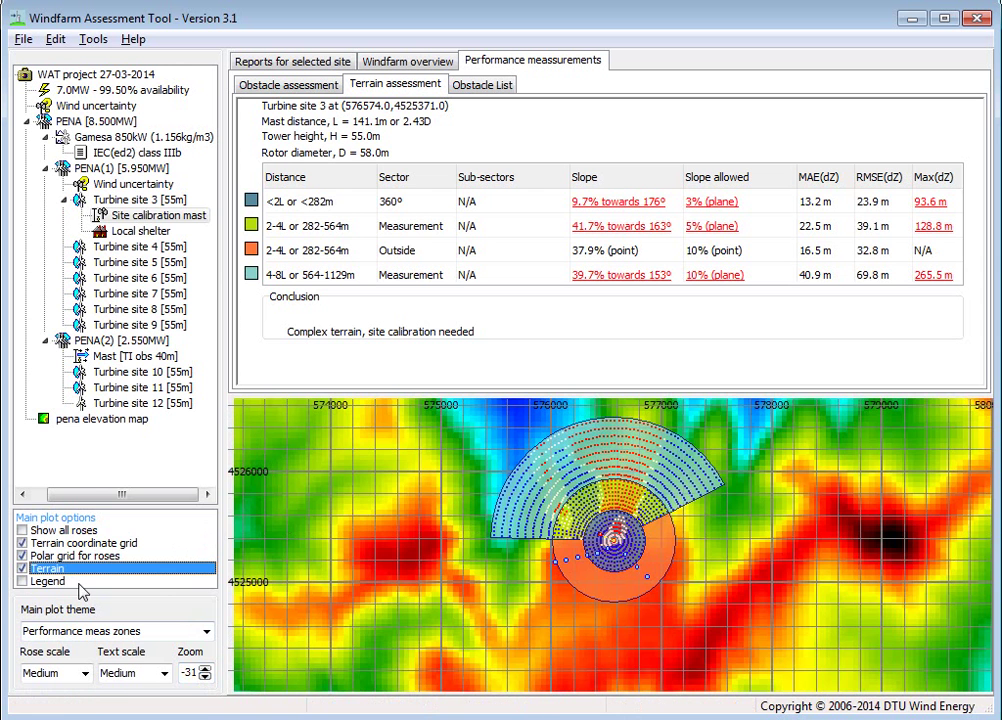
{"action": "left_click", "coordinate": [142, 201]}
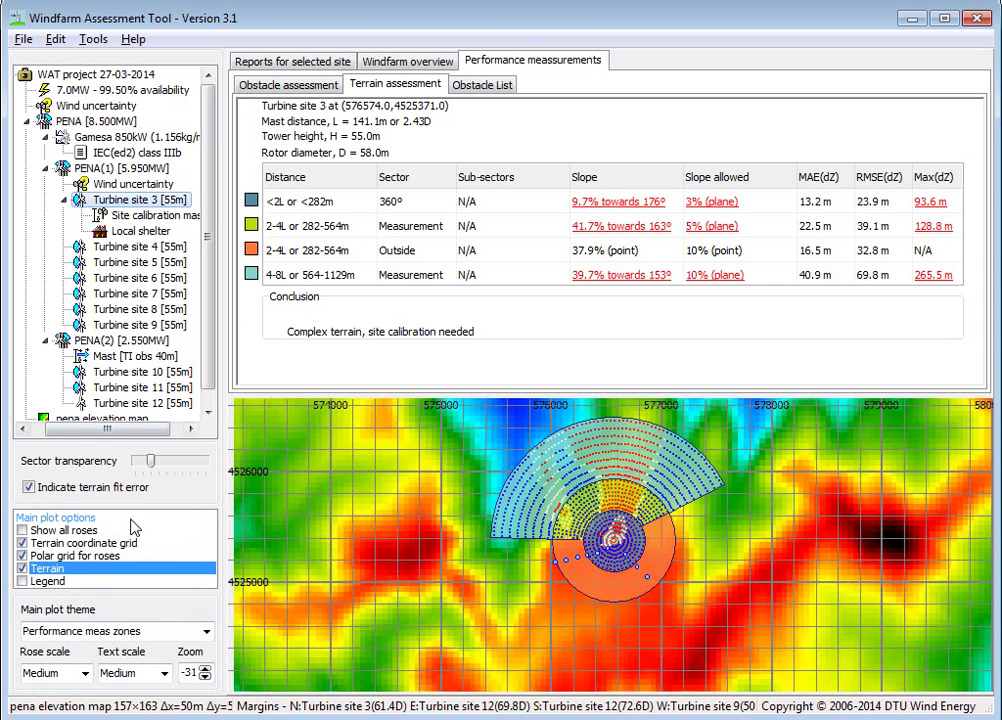
{"action": "left_click_drag", "start_coordinate": [150, 461], "coordinate": [164, 466]}
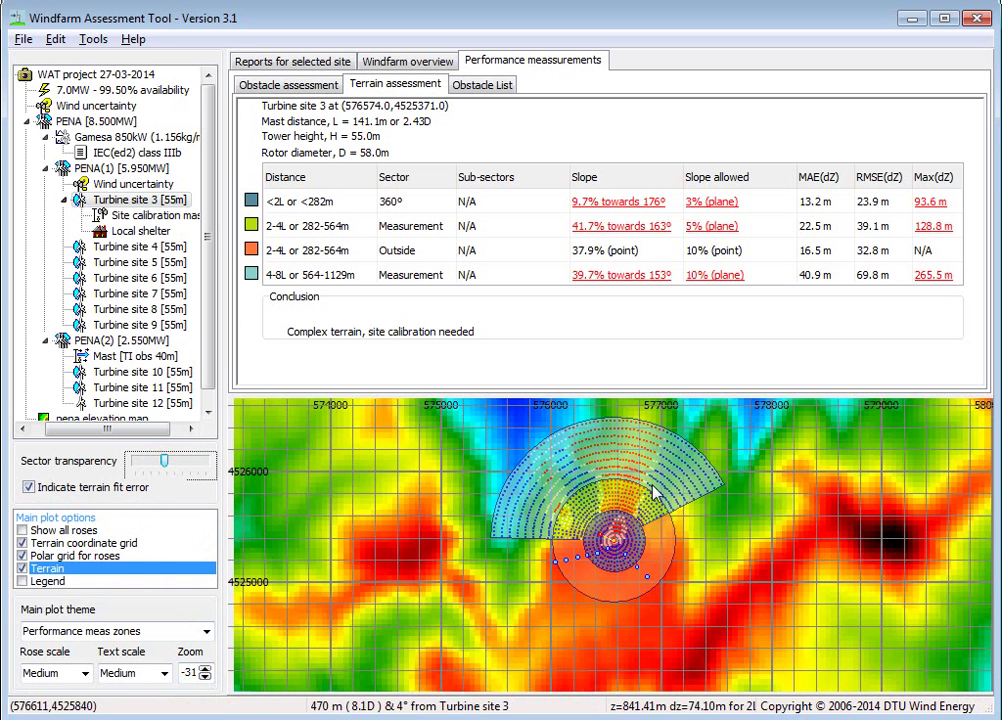
Step: Show the map legend, expand Performance measurement zones, and hide Acceptable terrain variation
{"action": "left_click", "coordinate": [21, 581]}
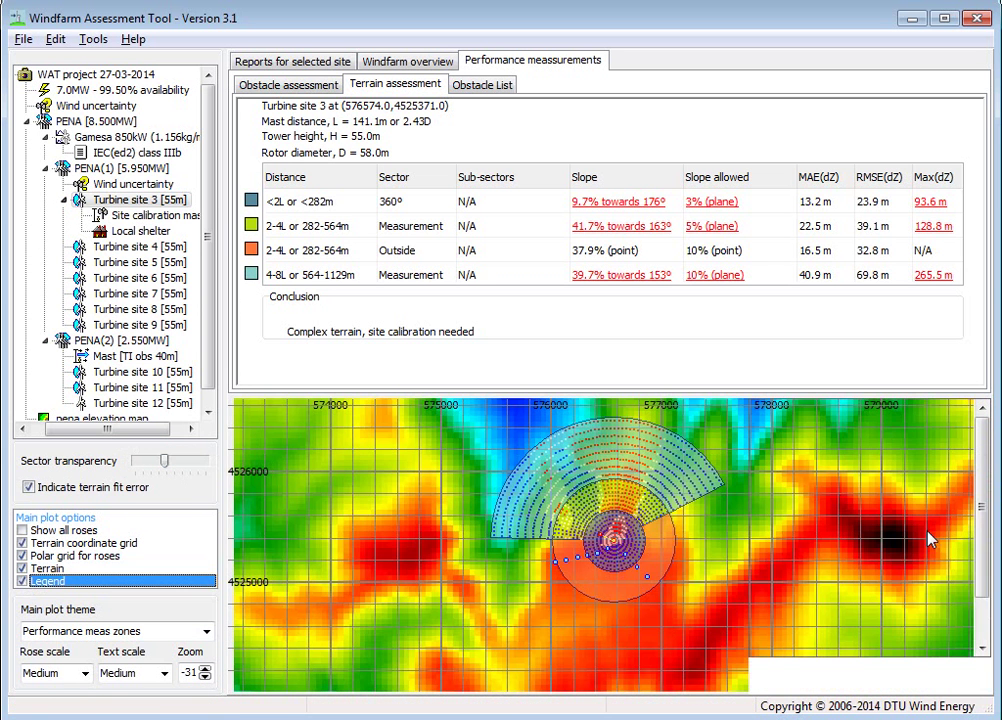
{"action": "left_click", "coordinate": [986, 484]}
{"action": "left_click", "coordinate": [986, 485]}
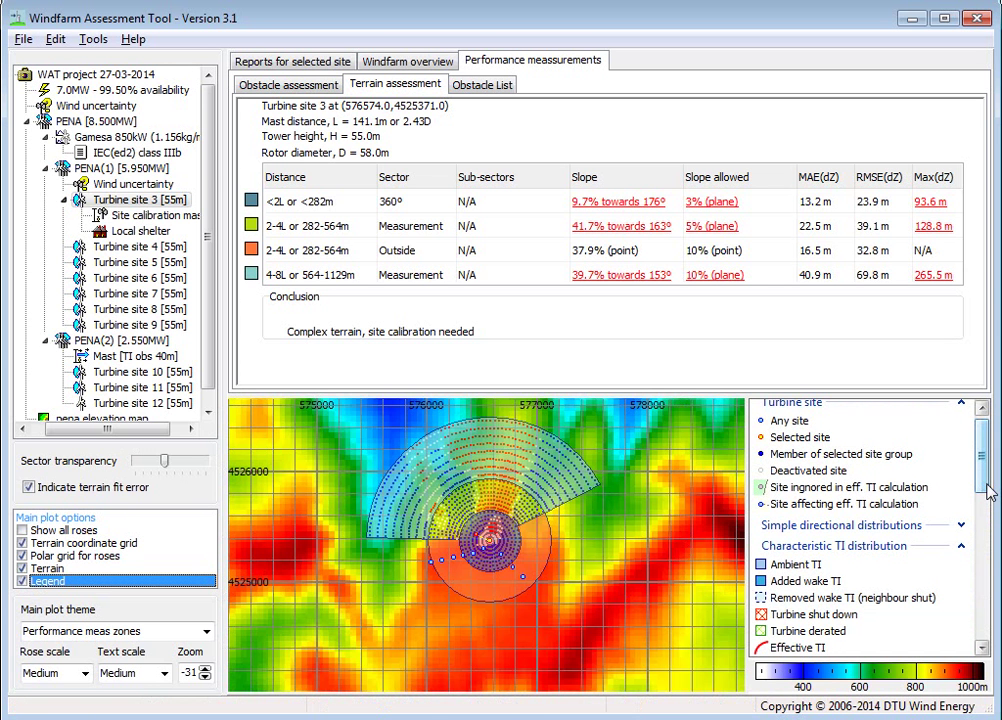
{"action": "left_click_drag", "start_coordinate": [985, 440], "coordinate": [966, 537]}
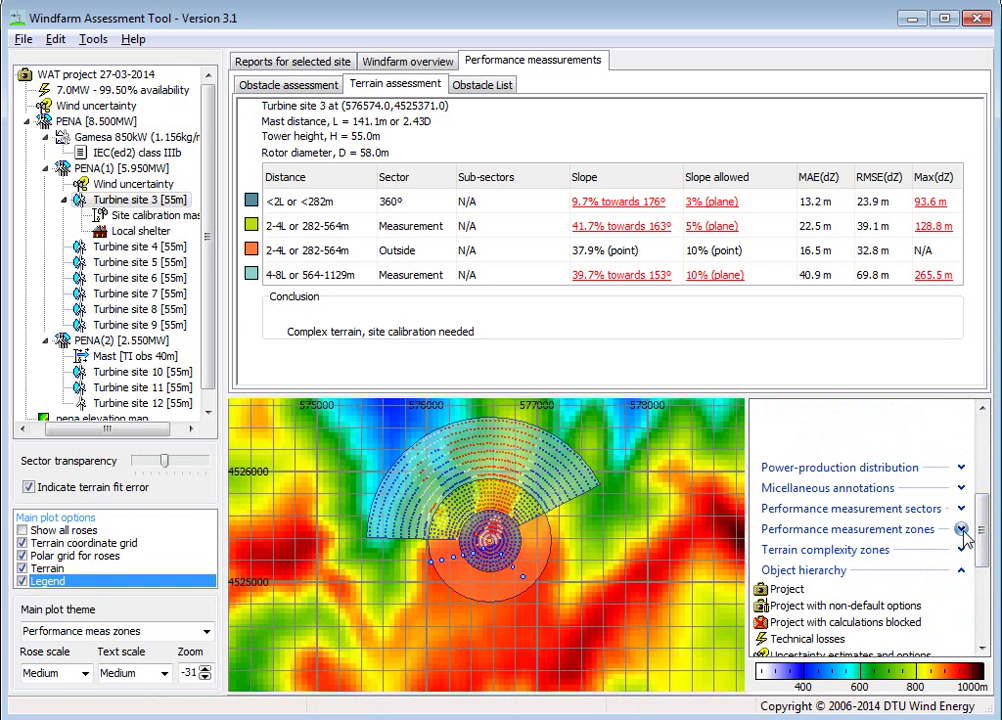
{"action": "left_click", "coordinate": [961, 529]}
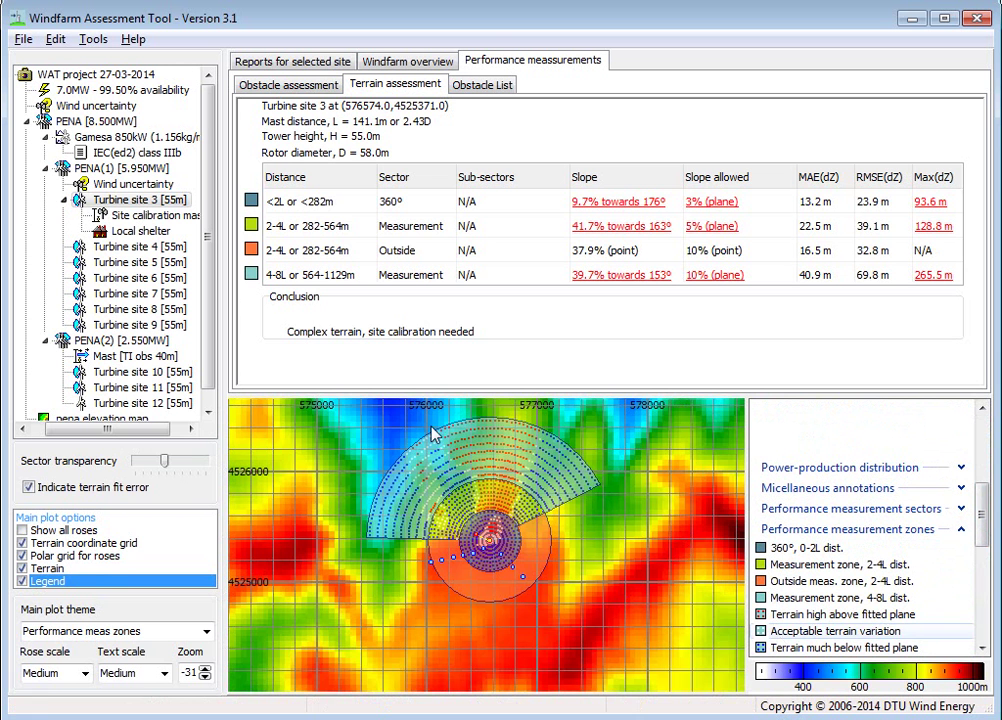
{"action": "left_click", "coordinate": [800, 631]}
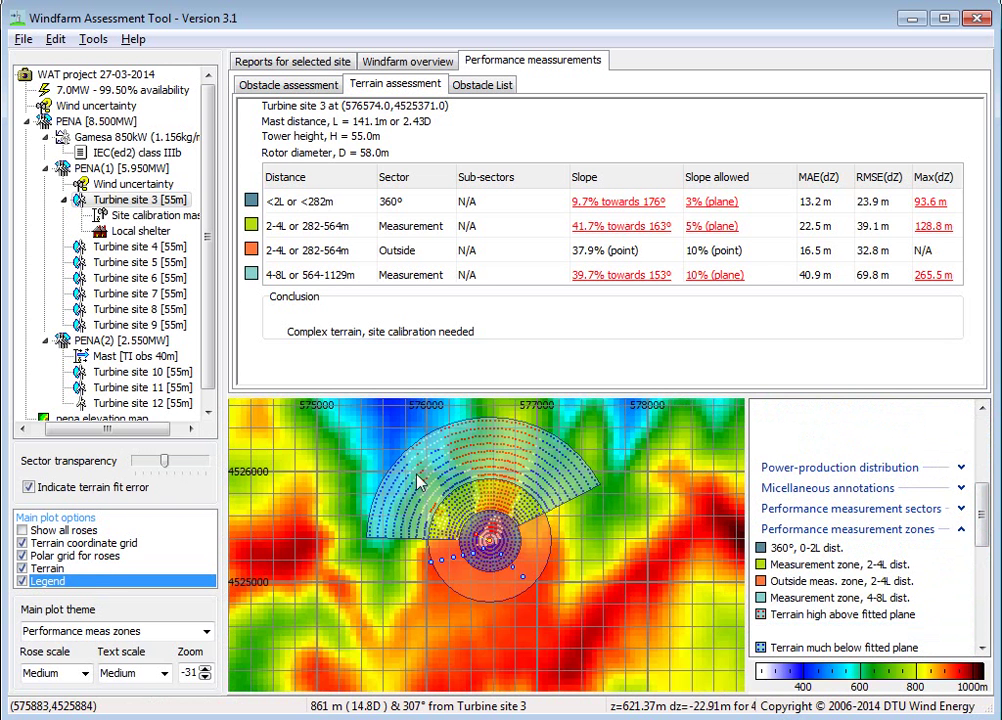